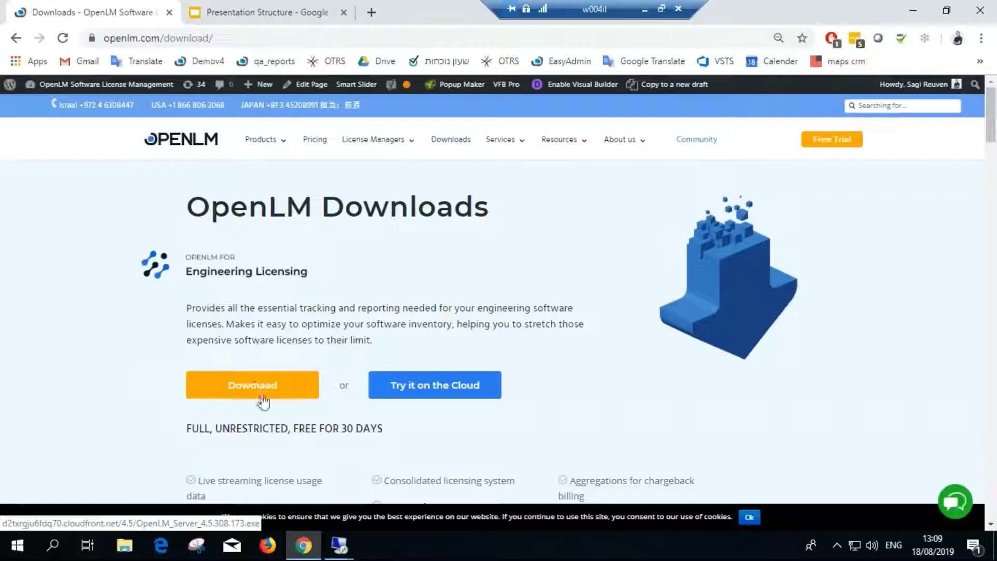
# Switch to the win10demo remote desktop in full screen and launch the OpenLM_Server_4.5.308.173 installer from its desktop.
pyautogui.moveTo(338, 544)
pyautogui.click(294, 471)
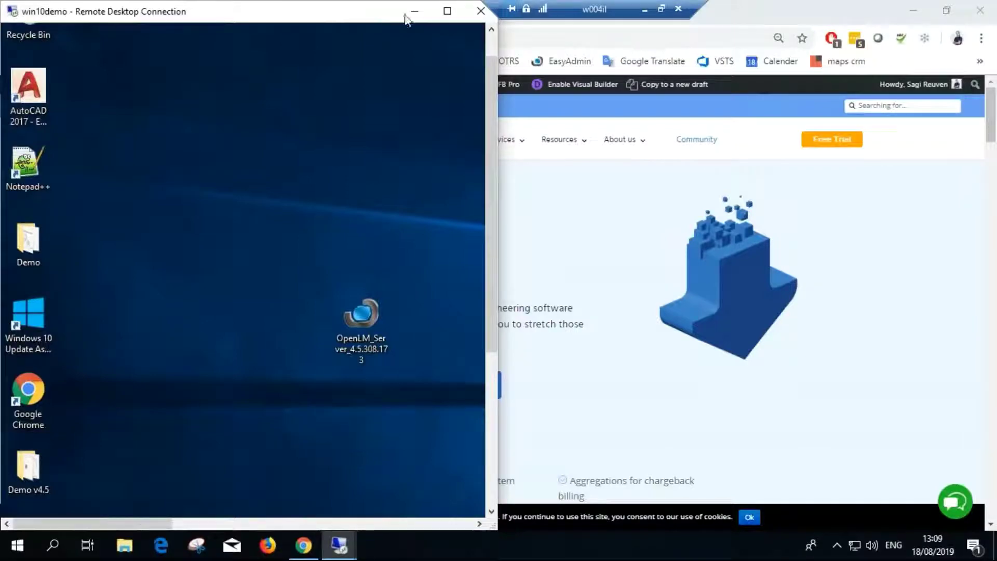
pyautogui.click(447, 10)
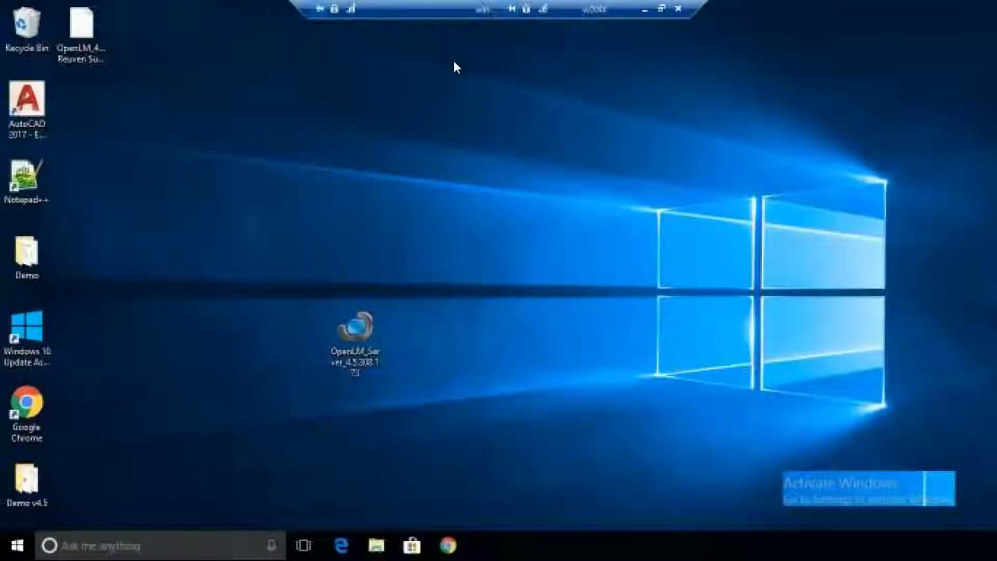
pyautogui.click(379, 333)
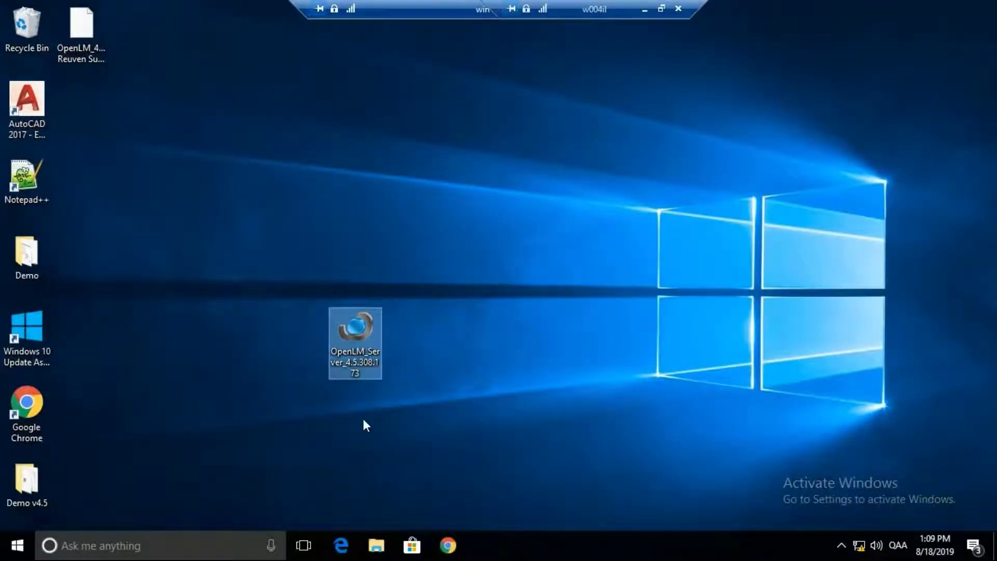
pyautogui.moveTo(359, 335); pyautogui.dragTo(414, 258)
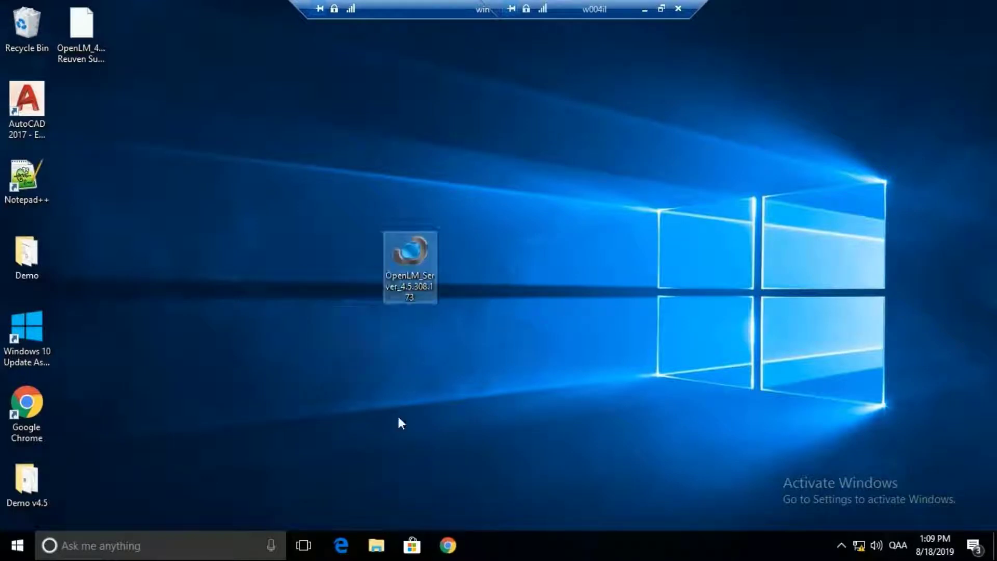
pyautogui.doubleClick(414, 256)
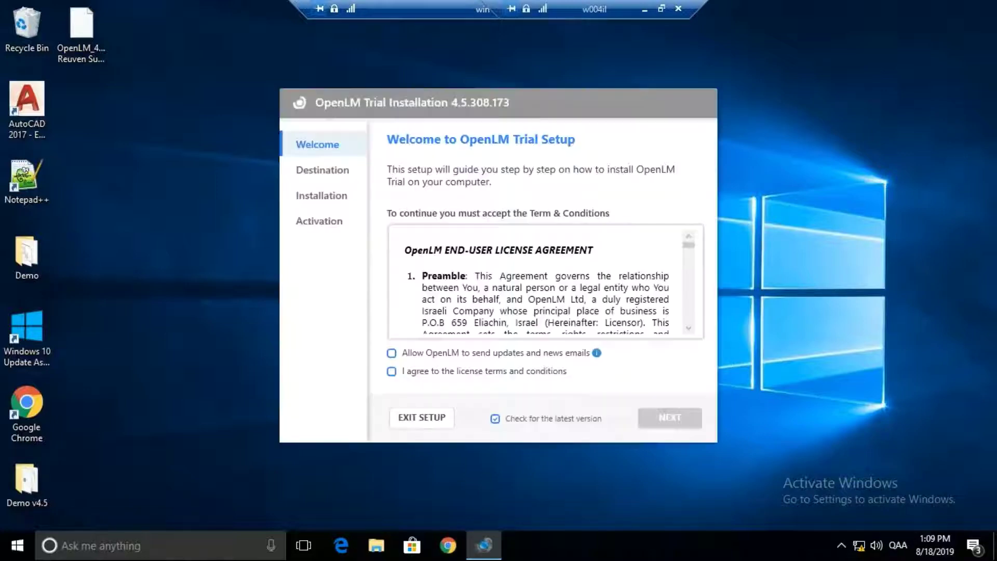
# Agree to the license terms and install OpenLM in the default directory C:\Program Files (x86)\OpenLM\OpenLM Server.
pyautogui.click(404, 373)
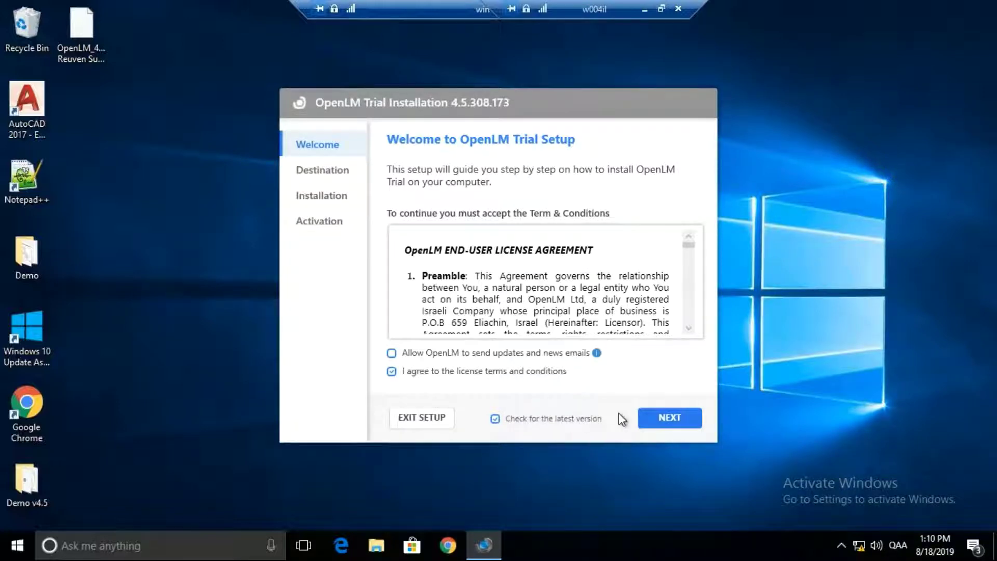
pyautogui.click(670, 418)
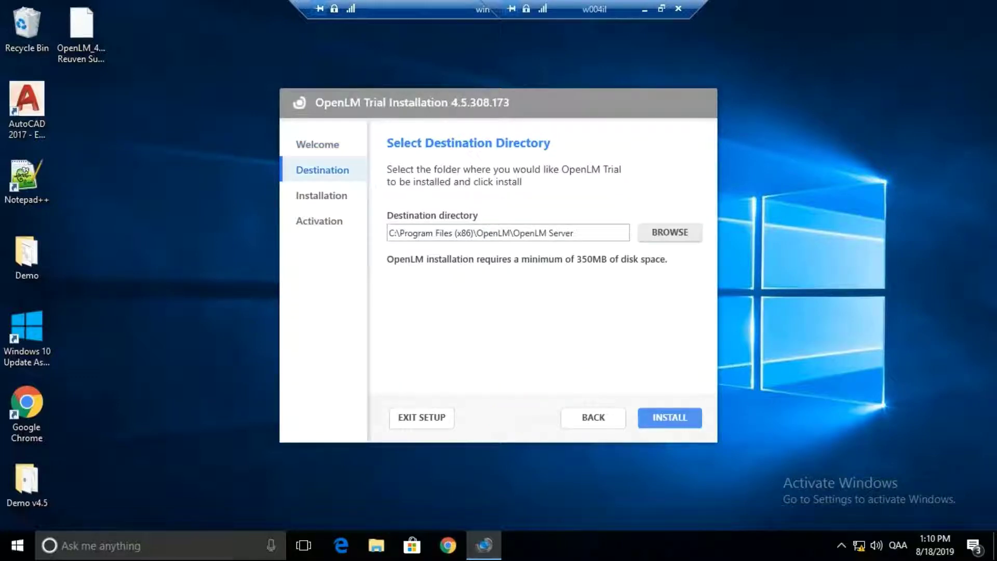
pyautogui.moveTo(594, 232); pyautogui.dragTo(387, 236)
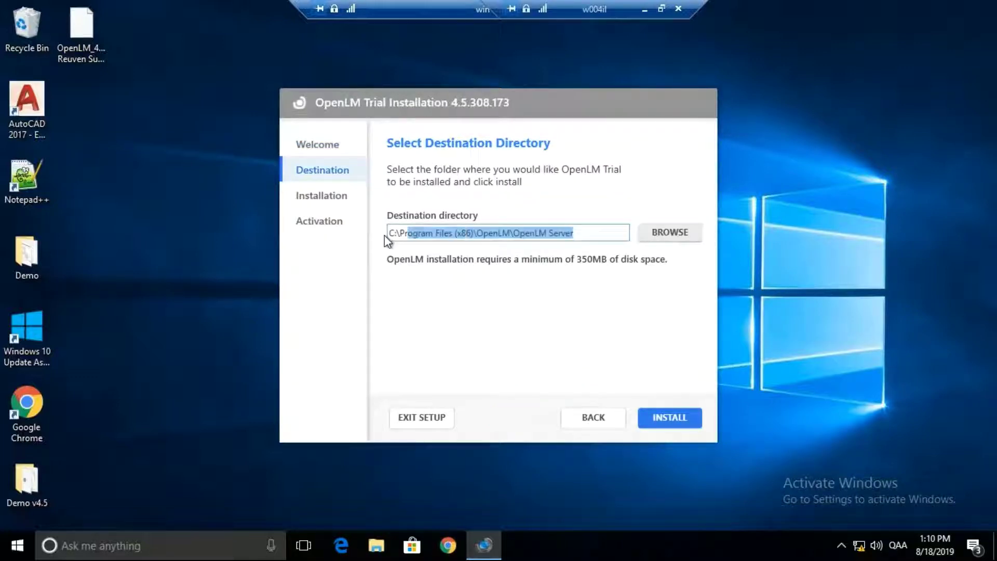
pyautogui.click(445, 234)
pyautogui.click(664, 418)
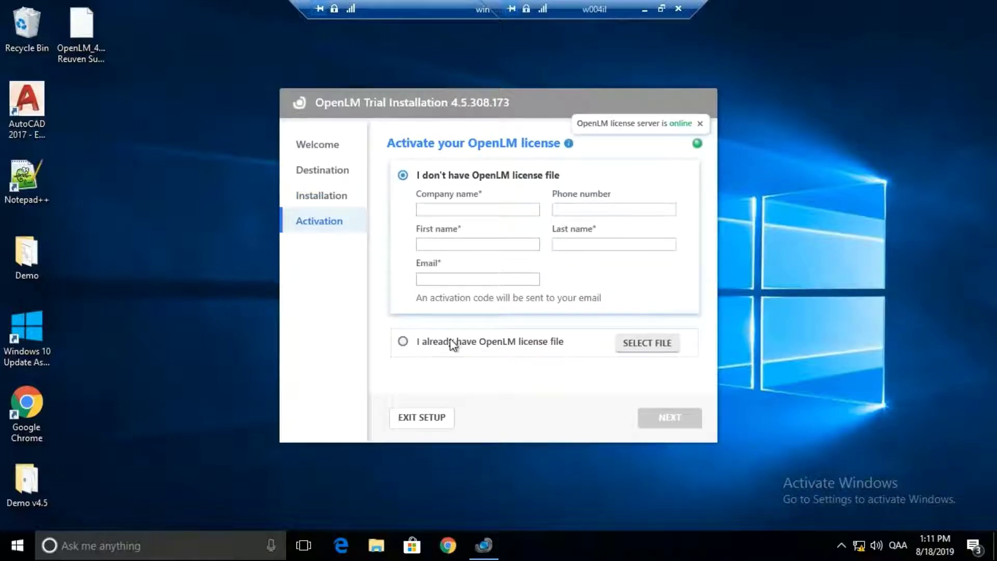
# Activate OpenLM with the existing license file (.lic) stored on the desktop and finish the setup.
pyautogui.click(402, 341)
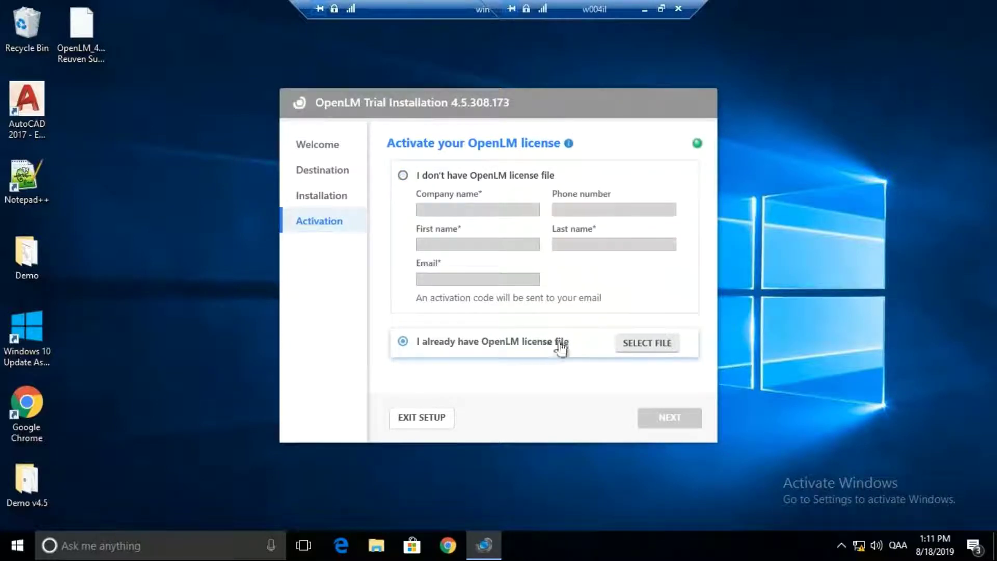
pyautogui.click(403, 176)
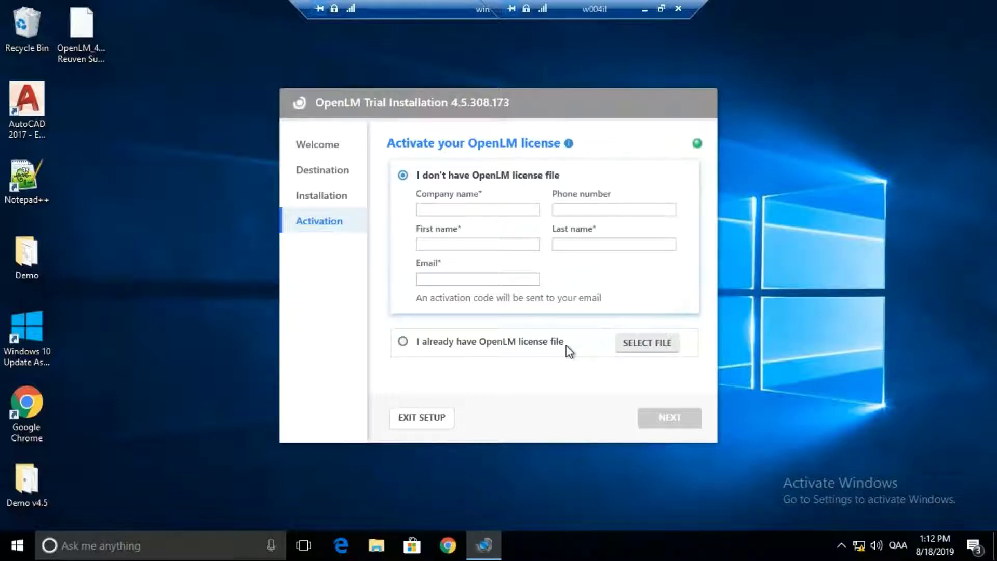
pyautogui.click(432, 352)
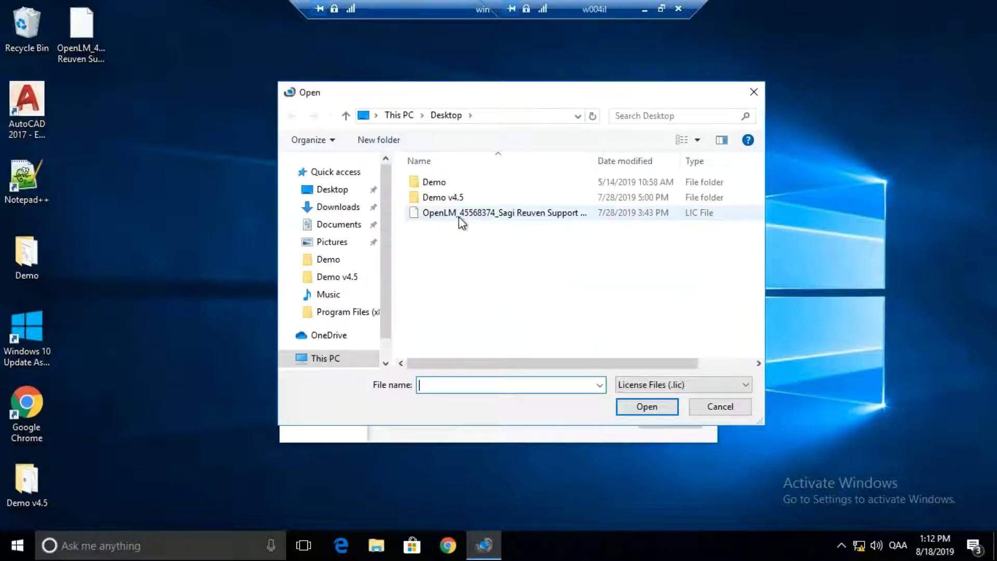
pyautogui.click(456, 216)
pyautogui.click(643, 407)
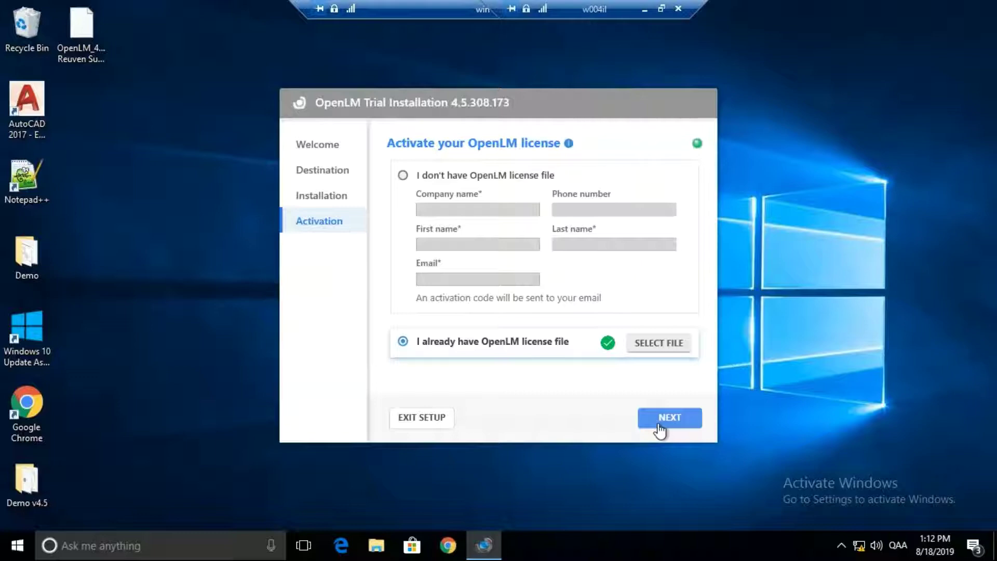
pyautogui.click(658, 423)
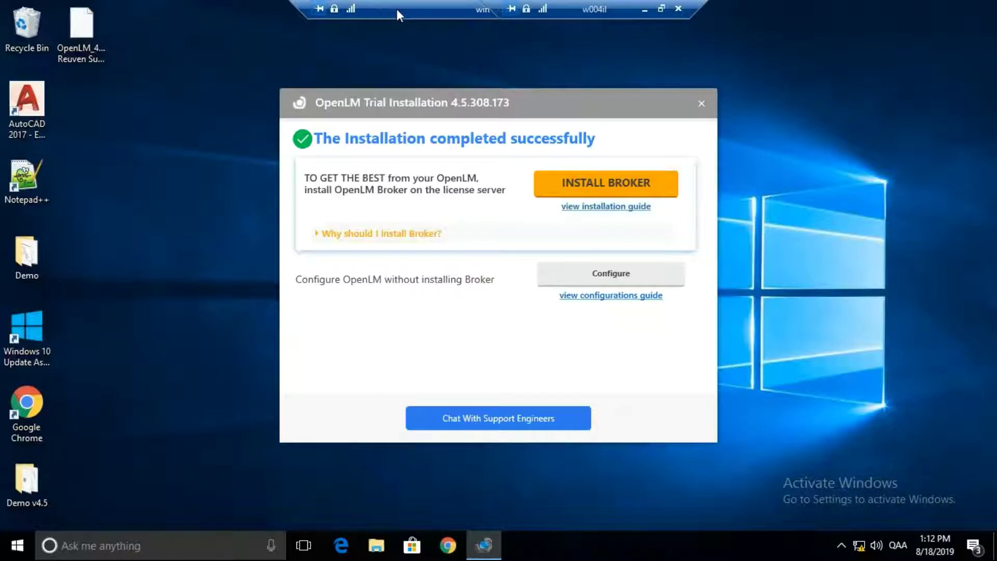
# For a Broker on a separate license server, copy the OpenLM hostname and get the OpenLM Broker for Windows installer.
pyautogui.click(590, 190)
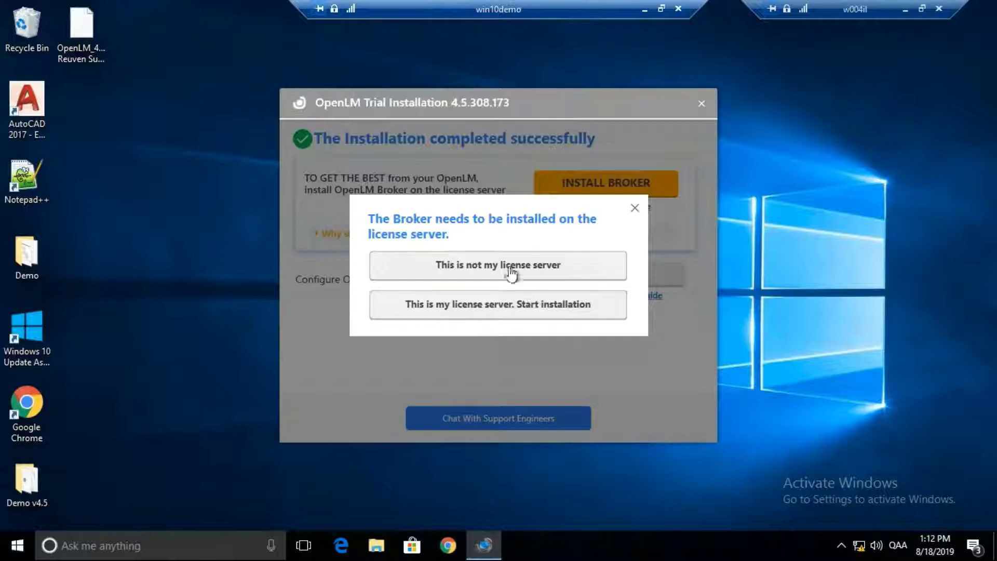
pyautogui.click(472, 271)
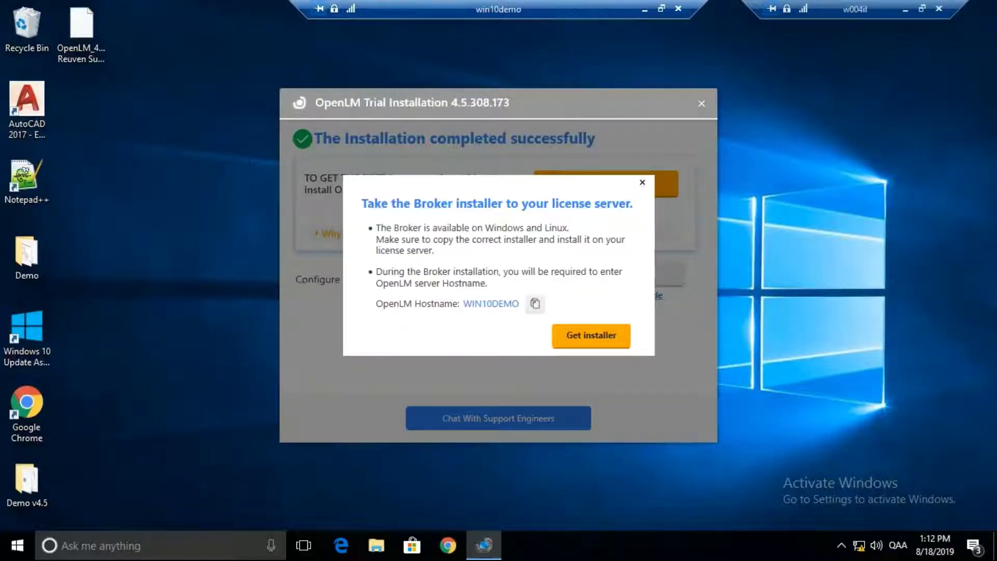
pyautogui.click(535, 305)
pyautogui.click(575, 339)
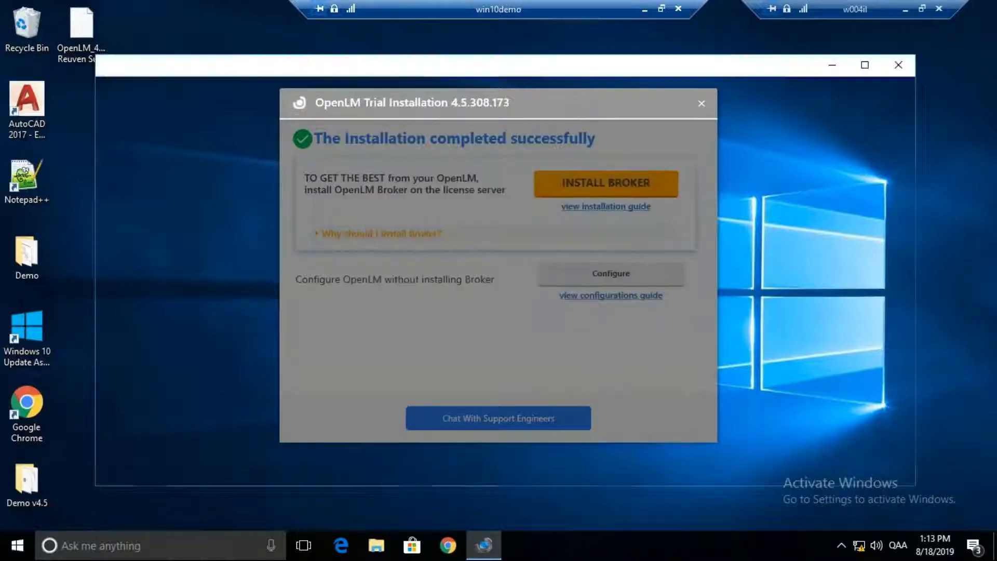
pyautogui.click(325, 171)
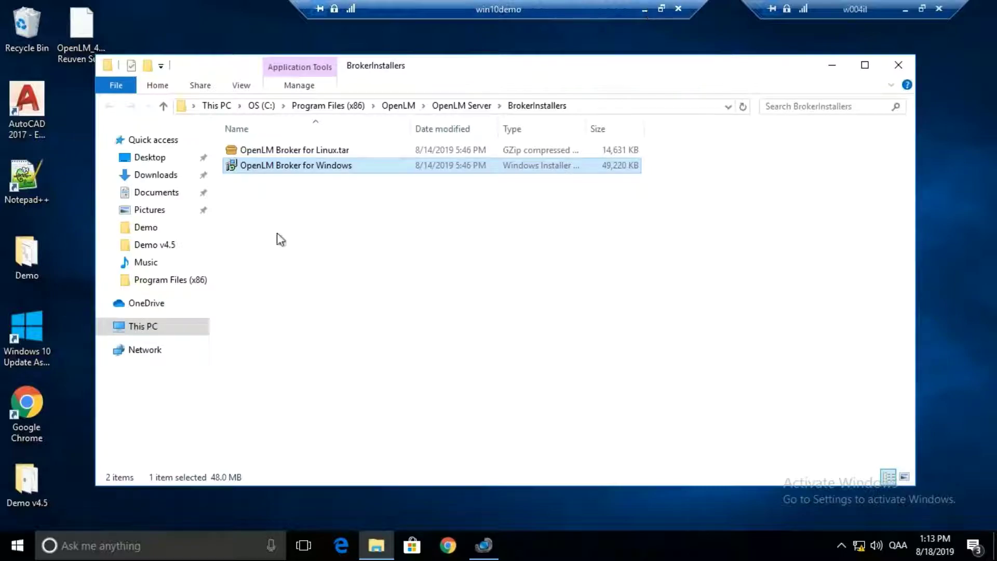
# Switch to the win8olmprod remote desktop and launch the OpenLM Broker Installer For Windows from its desktop.
pyautogui.click(645, 9)
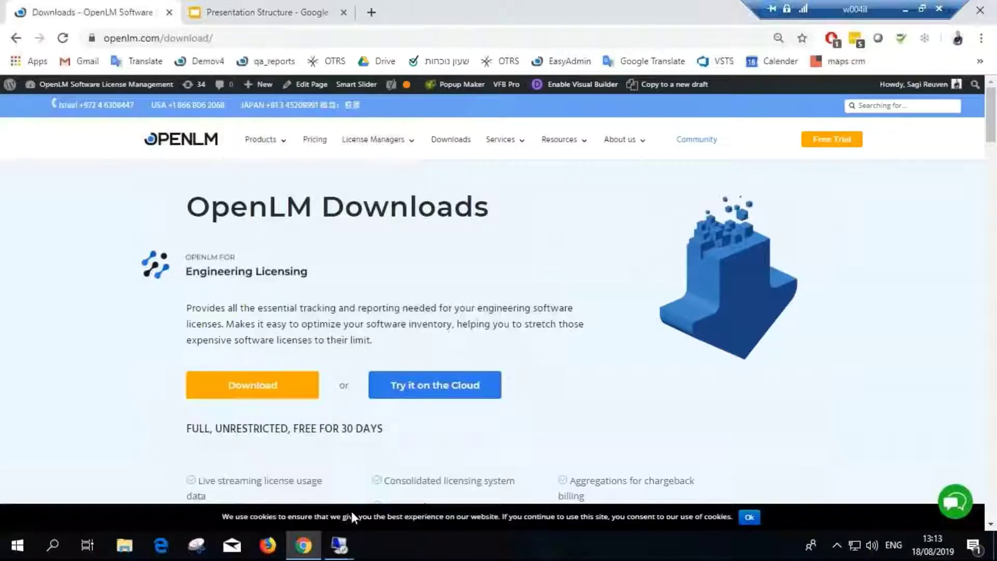
pyautogui.moveTo(340, 544)
pyautogui.click(399, 475)
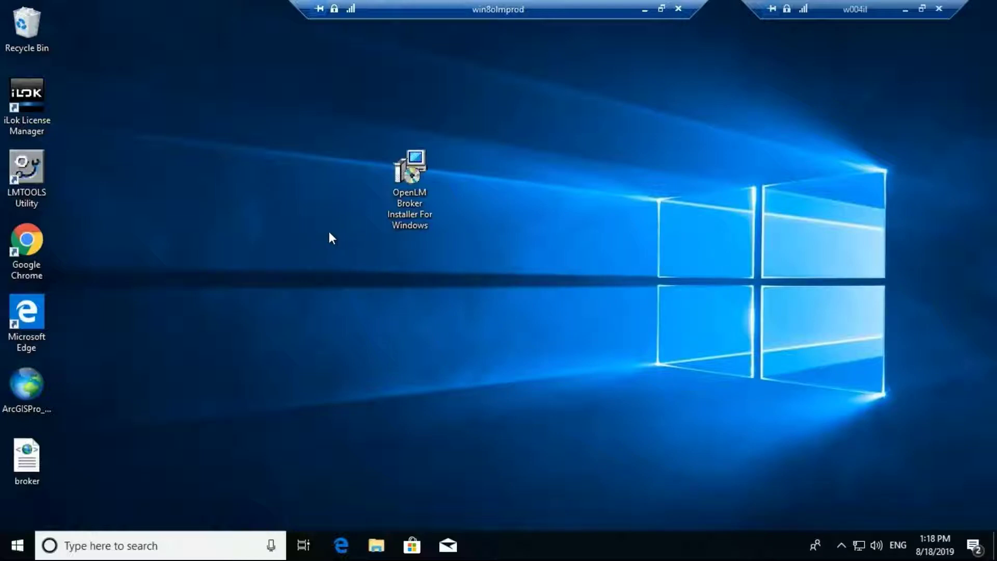
pyautogui.click(410, 177)
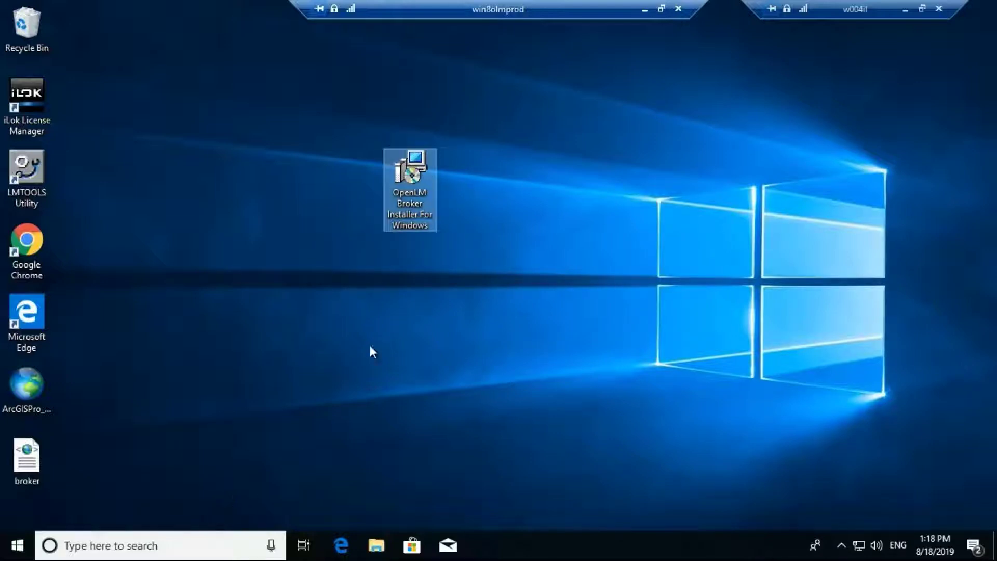
pyautogui.doubleClick(416, 171)
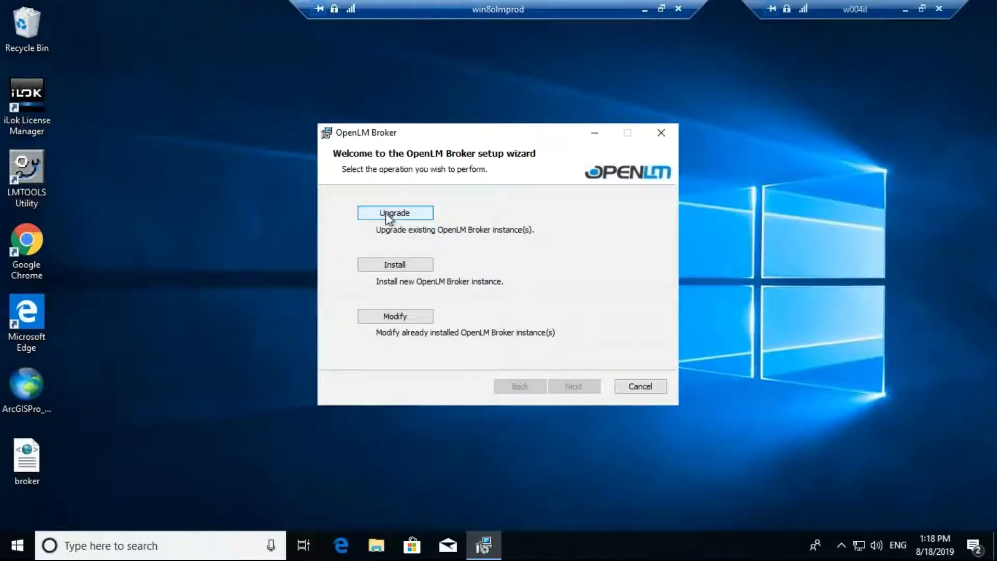
# Install a new OpenLM Broker instance with Java 11 OpenJDK in the default folder, agreeing to the license, and close the wizard.
pyautogui.click(405, 266)
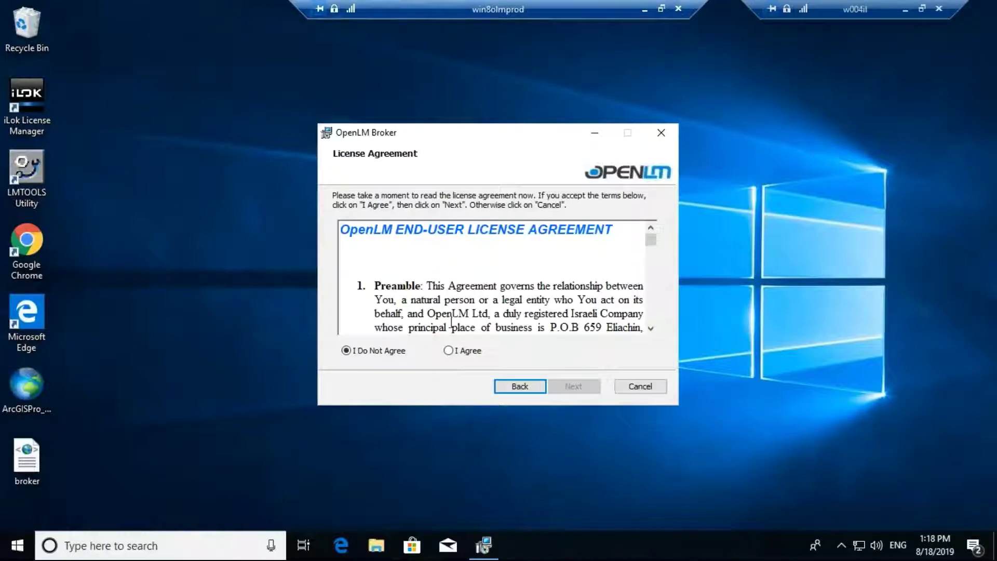
pyautogui.click(459, 355)
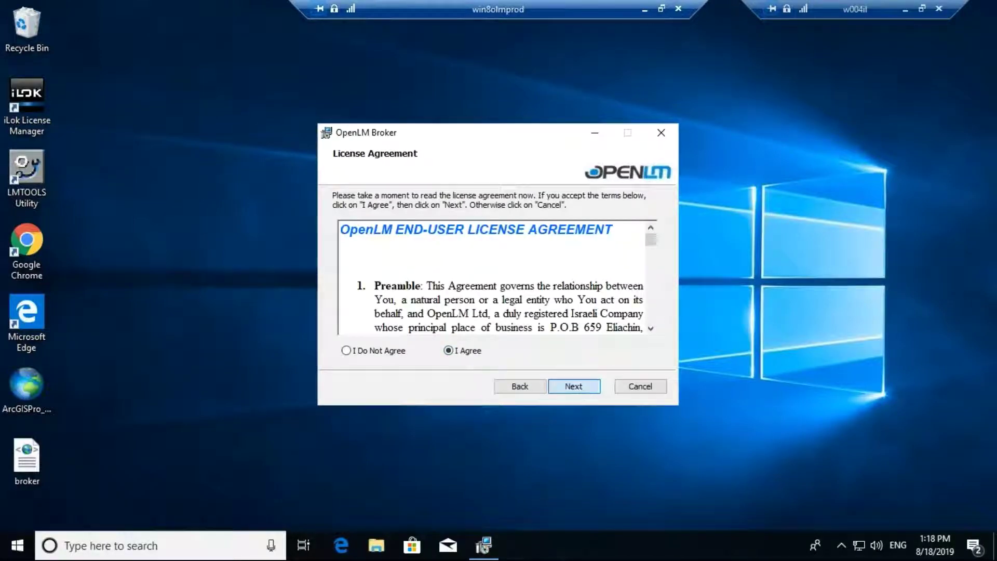
pyautogui.click(574, 387)
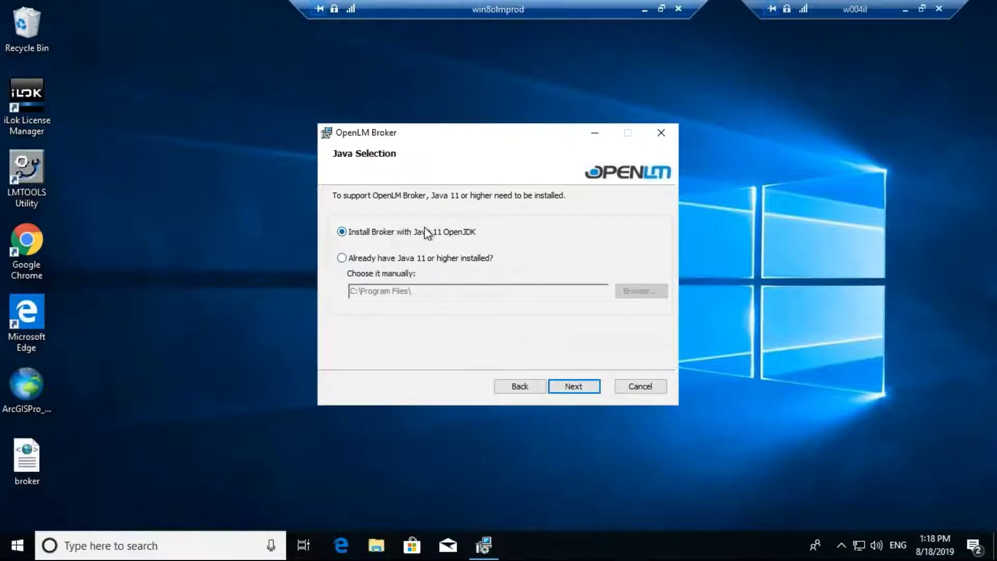
pyautogui.click(573, 386)
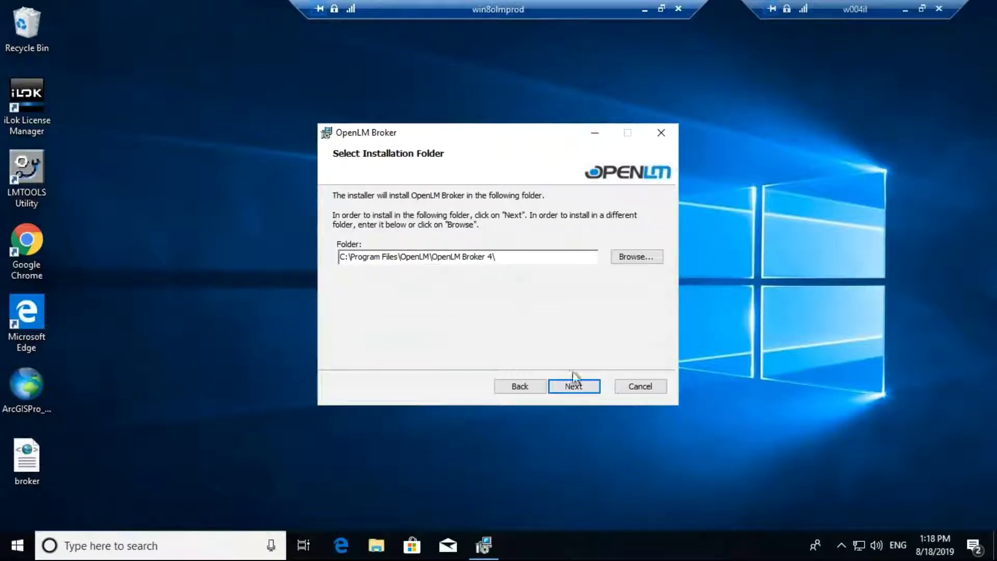
pyautogui.click(583, 387)
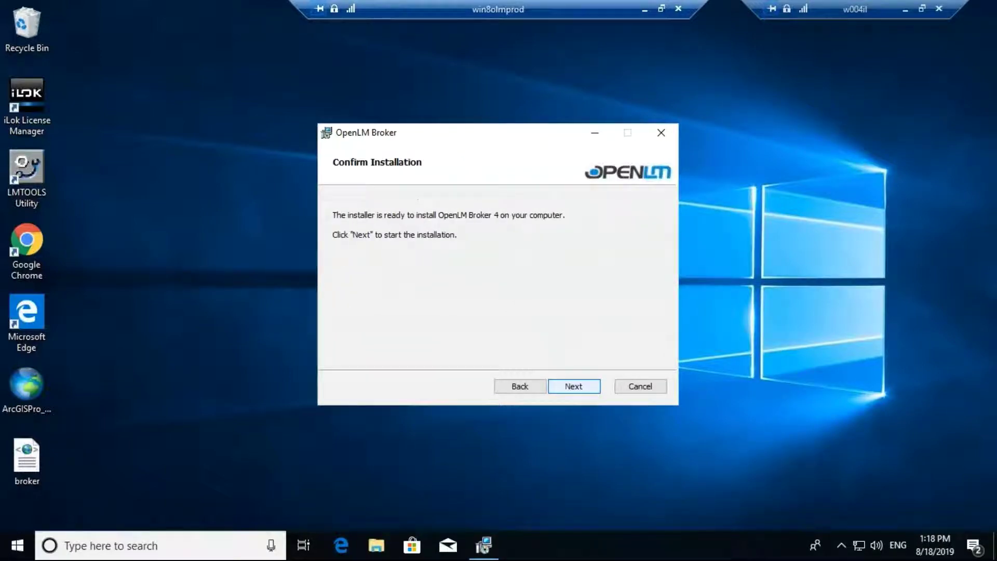
pyautogui.click(582, 388)
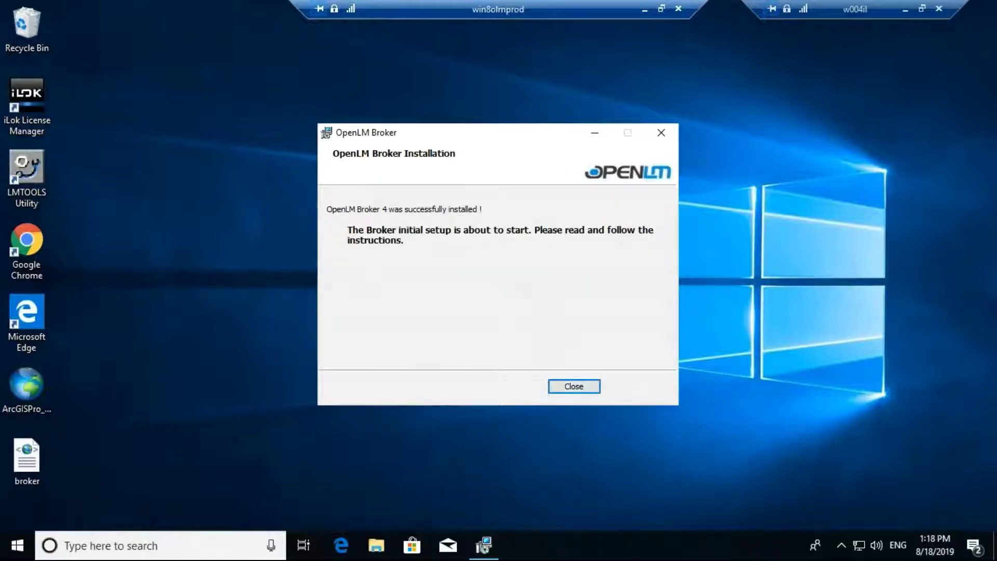
pyautogui.press('Return')
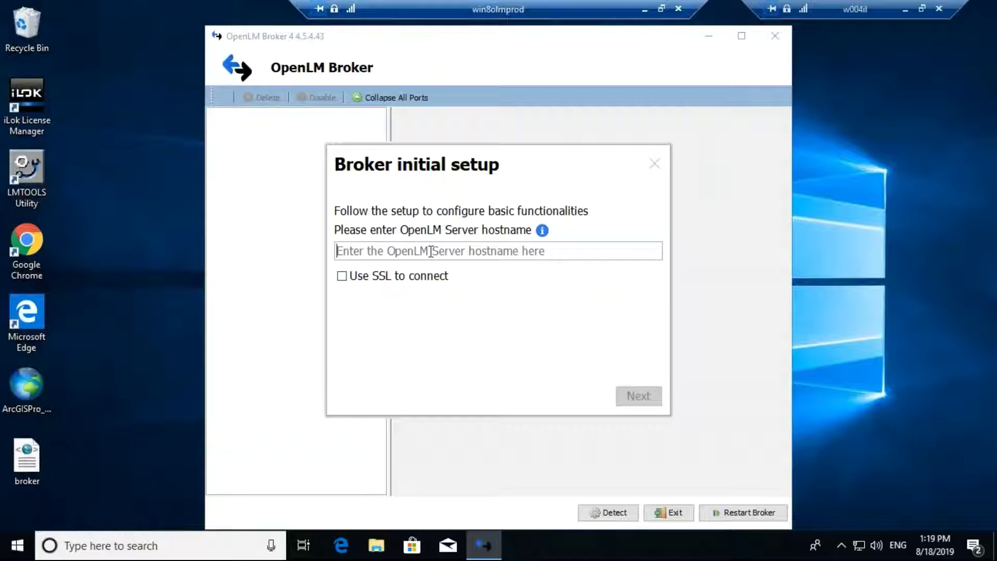
# Complete the Broker initial setup with win10demo as the OpenLM Server hostname, without SSL, and close the summary.
pyautogui.write('wi')
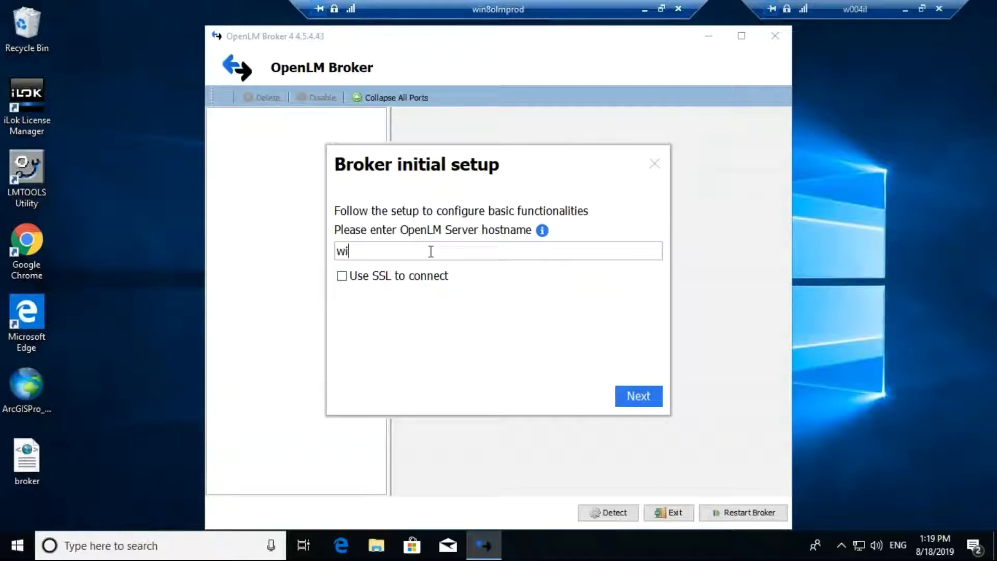
pyautogui.write('n10demo')
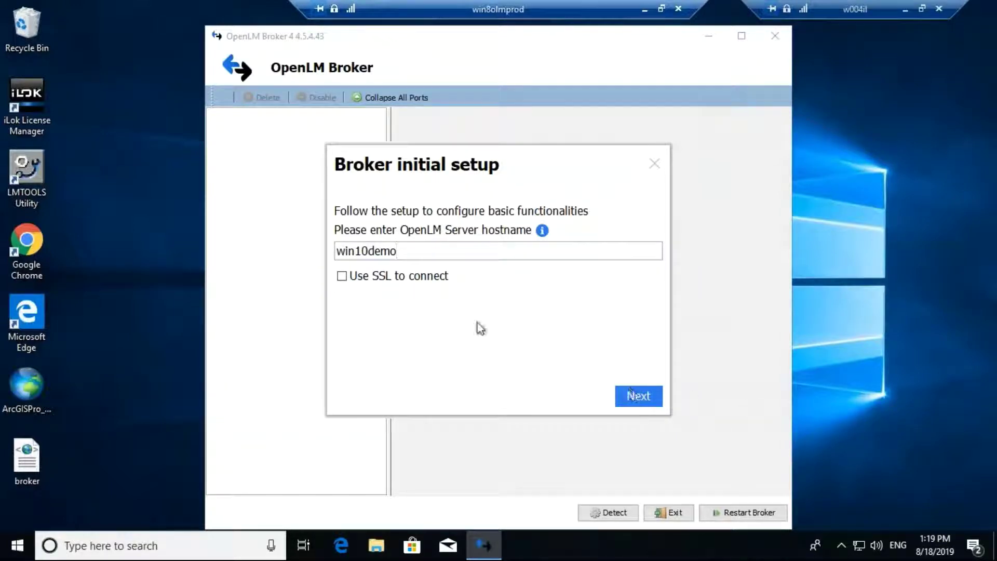
pyautogui.moveTo(401, 250); pyautogui.dragTo(335, 250)
pyautogui.click(360, 250)
pyautogui.click(649, 402)
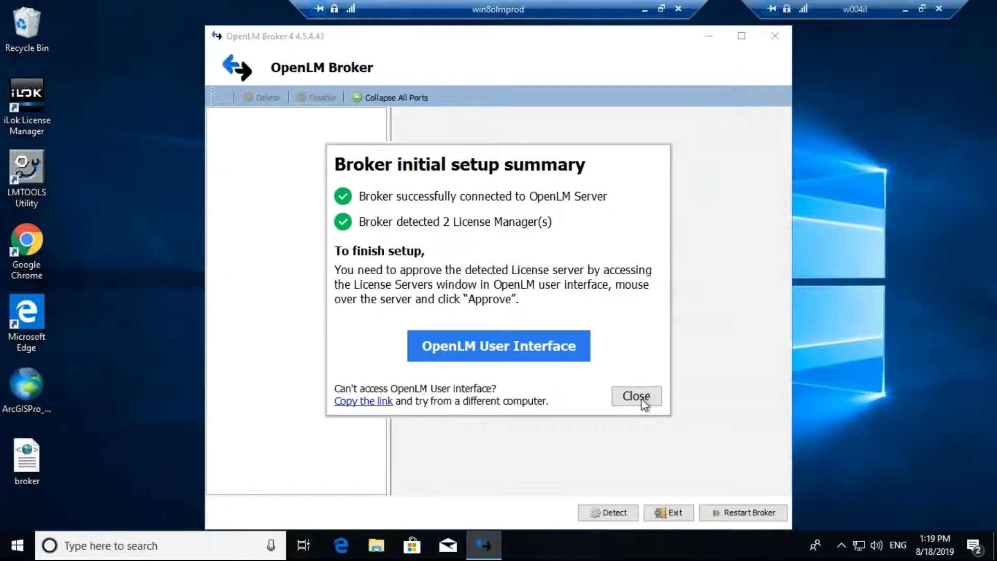
pyautogui.click(640, 398)
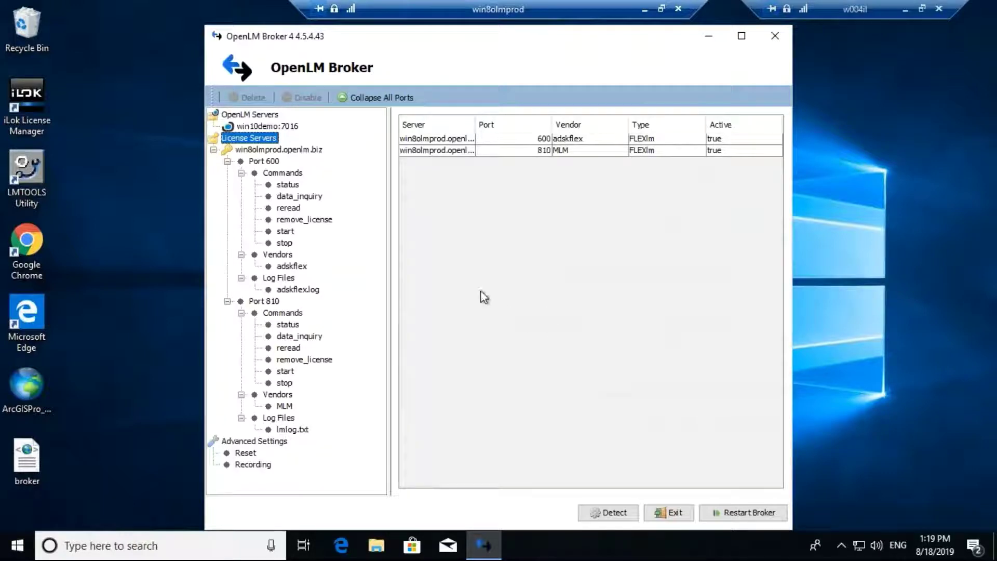
# Examine the Broker's connection settings for the win10demo OpenLM Server and its license server host entry.
pyautogui.click(251, 116)
pyautogui.click(260, 128)
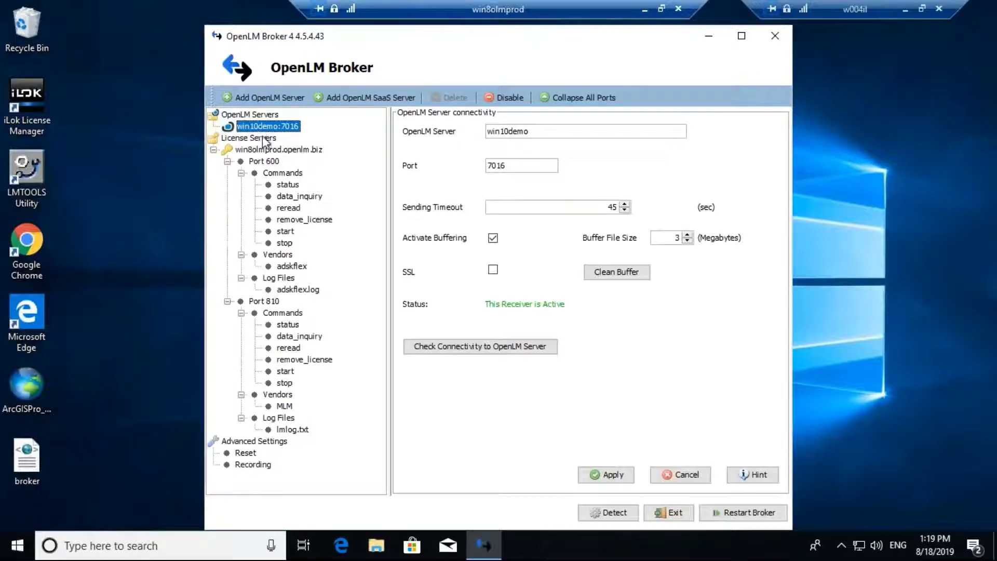
pyautogui.click(263, 148)
pyautogui.click(251, 138)
pyautogui.click(254, 150)
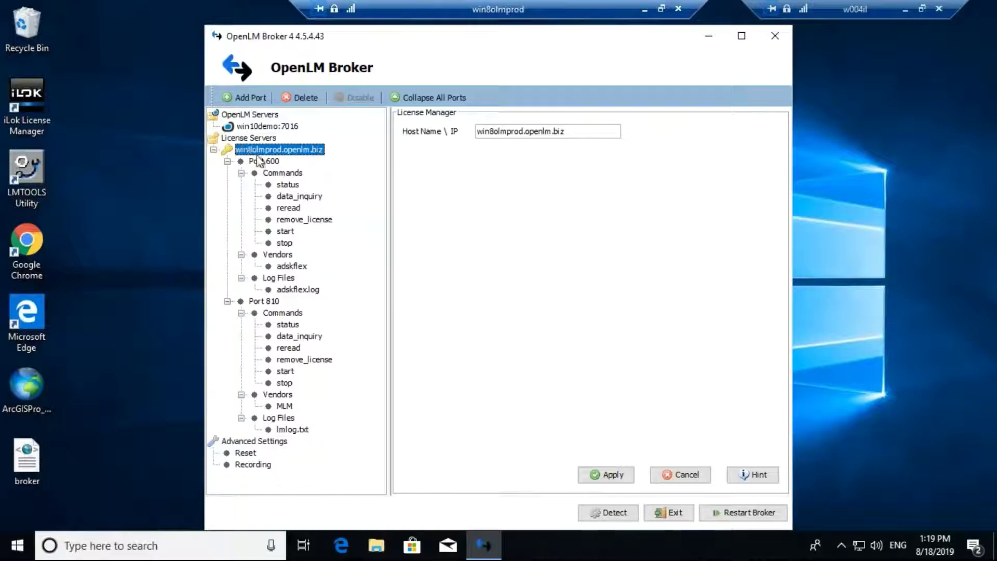
# Examine license manager ports 600 and 810 on the license server, including port 600's advanced license file settings.
pyautogui.click(227, 162)
pyautogui.click(228, 173)
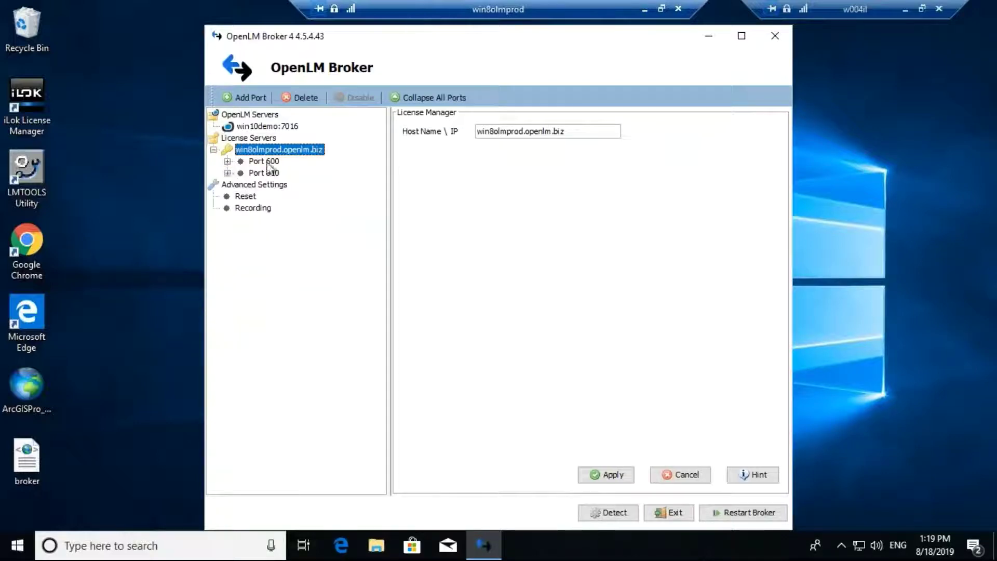
pyautogui.click(227, 161)
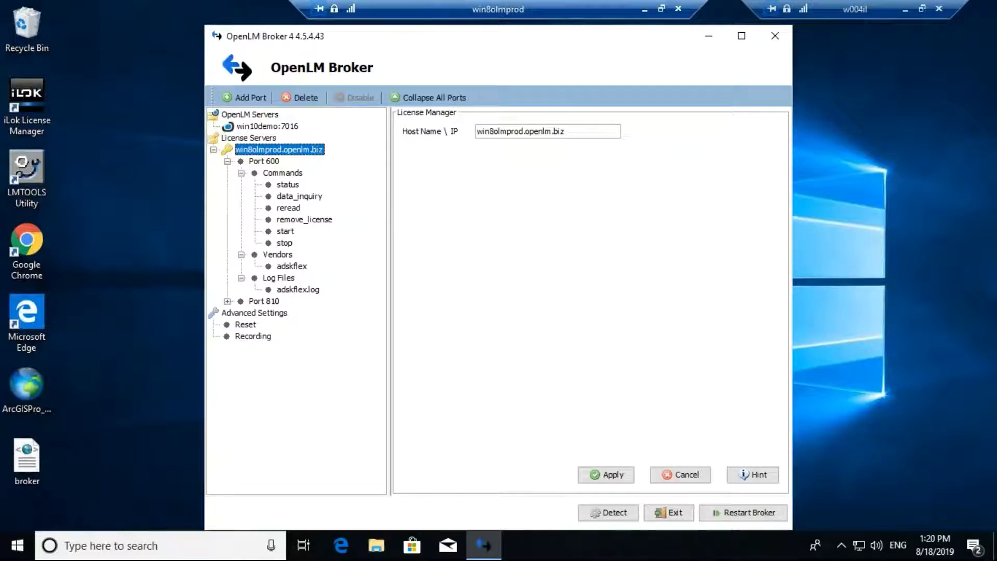
pyautogui.click(264, 162)
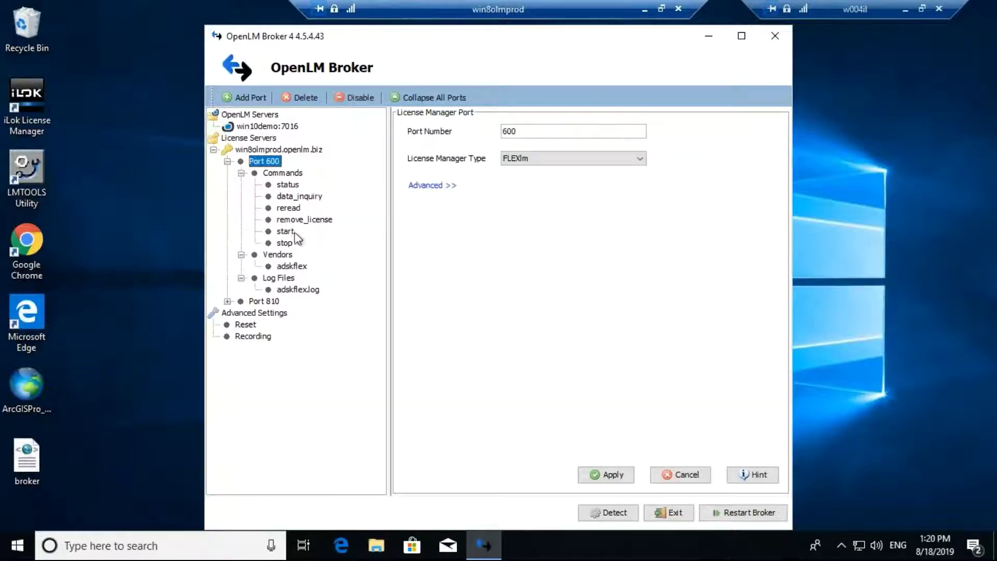
pyautogui.click(227, 301)
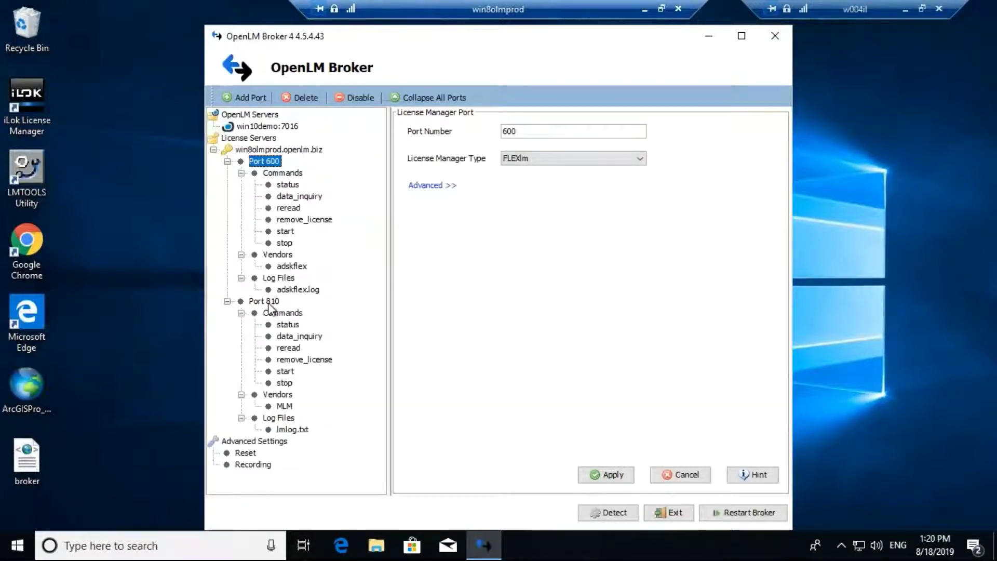
pyautogui.click(264, 301)
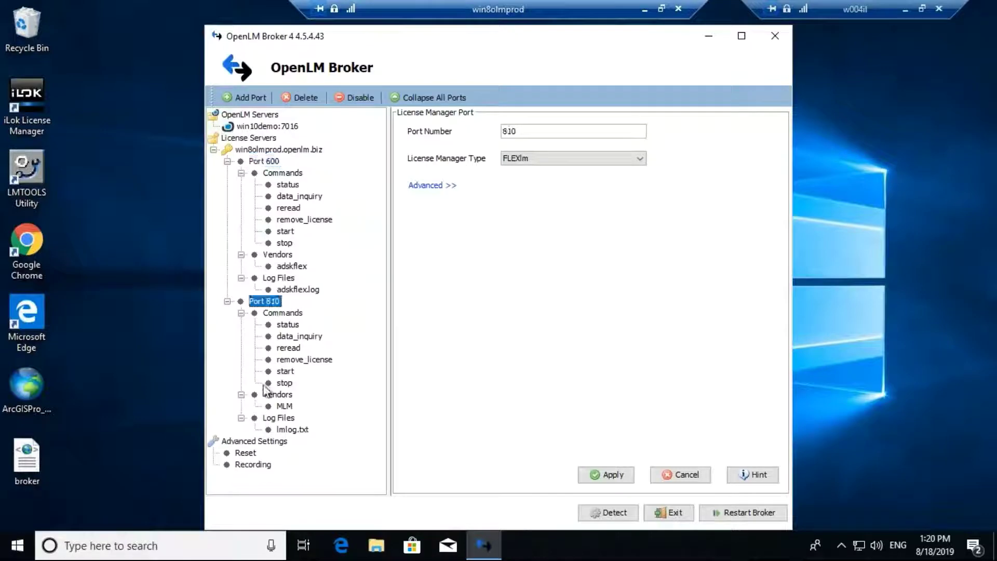
pyautogui.click(269, 163)
pyautogui.click(432, 185)
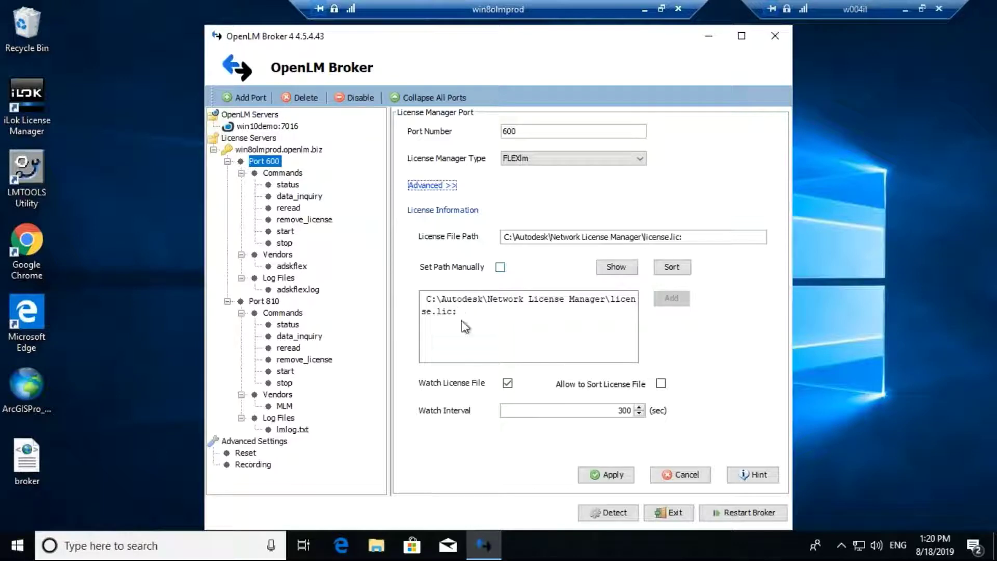
pyautogui.moveTo(461, 319); pyautogui.dragTo(424, 298)
pyautogui.click(482, 319)
# Review the command path for port 600 and its data_inquiry and status command definitions.
pyautogui.click(295, 174)
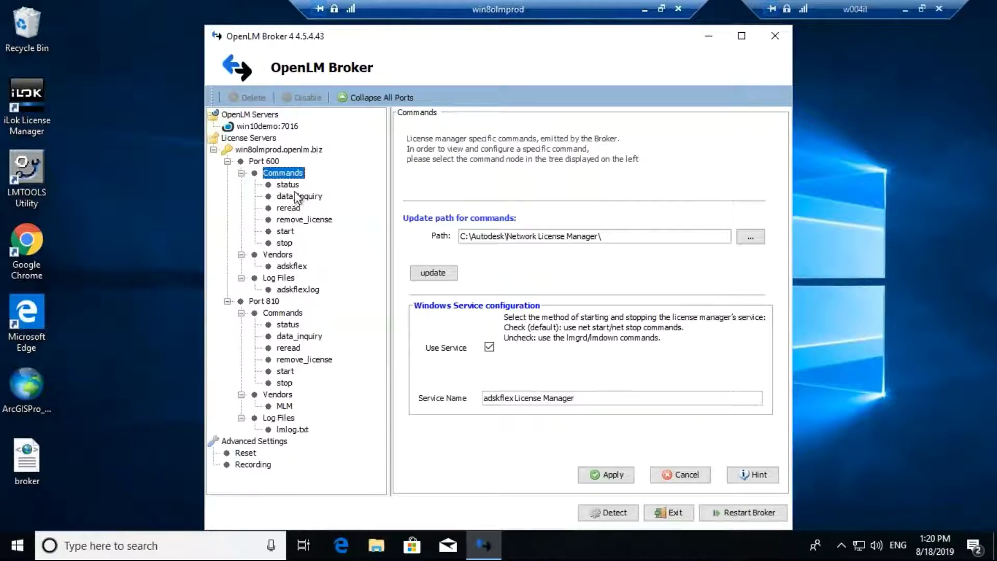
pyautogui.moveTo(605, 236); pyautogui.dragTo(462, 230)
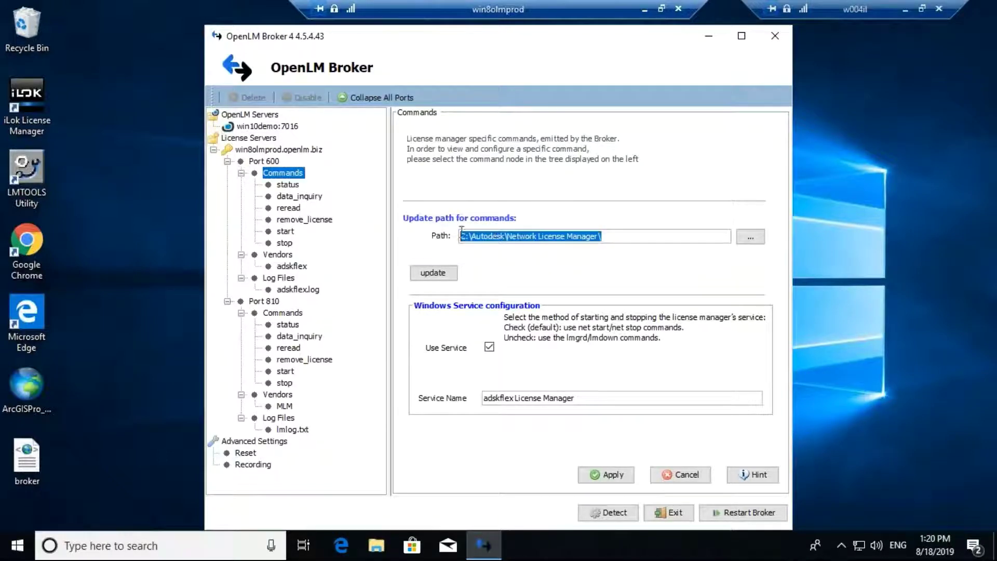
pyautogui.click(300, 197)
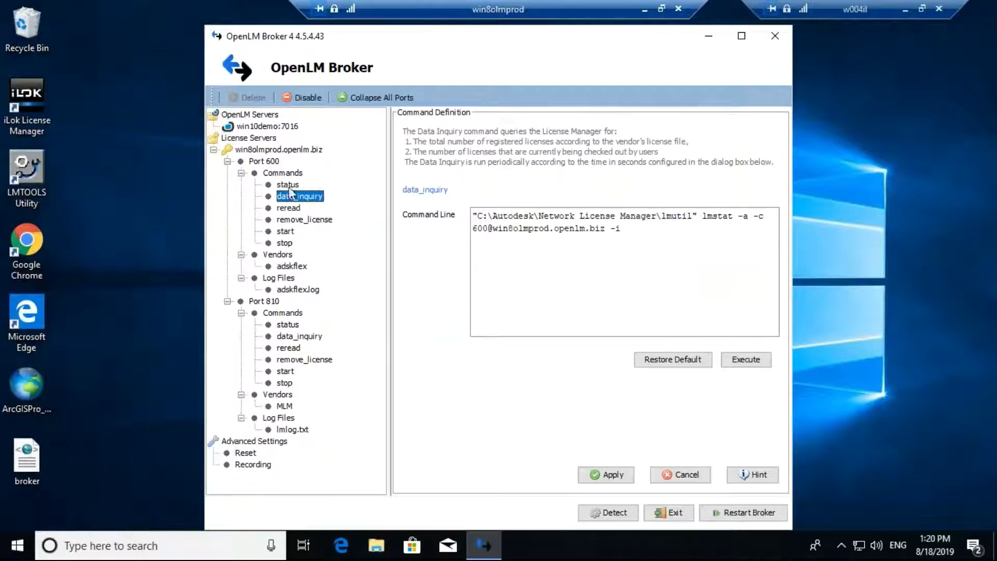
pyautogui.click(288, 186)
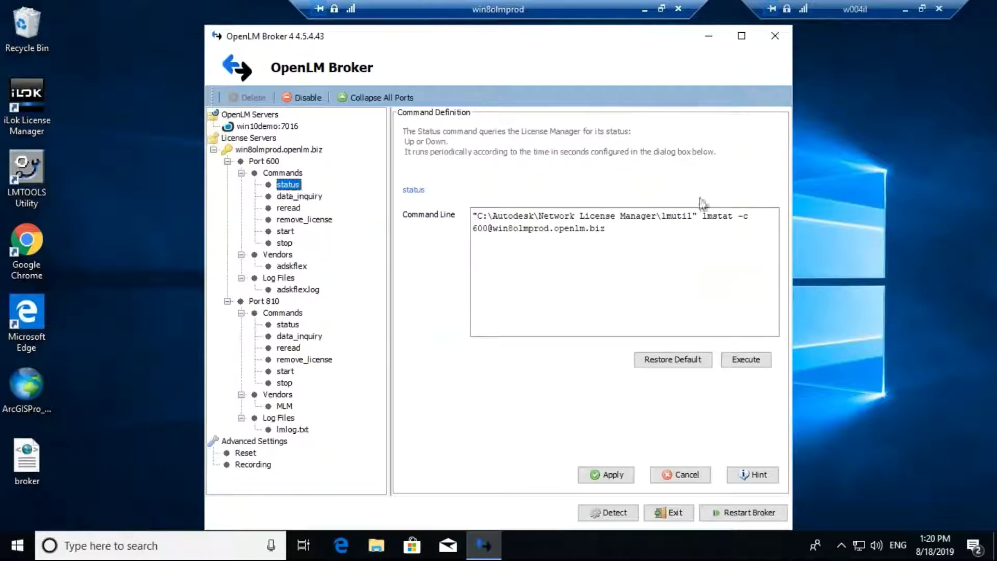
# Inspect port 600's adskflex vendor definition with its option file path and the adskflex.log log file definition.
pyautogui.click(283, 266)
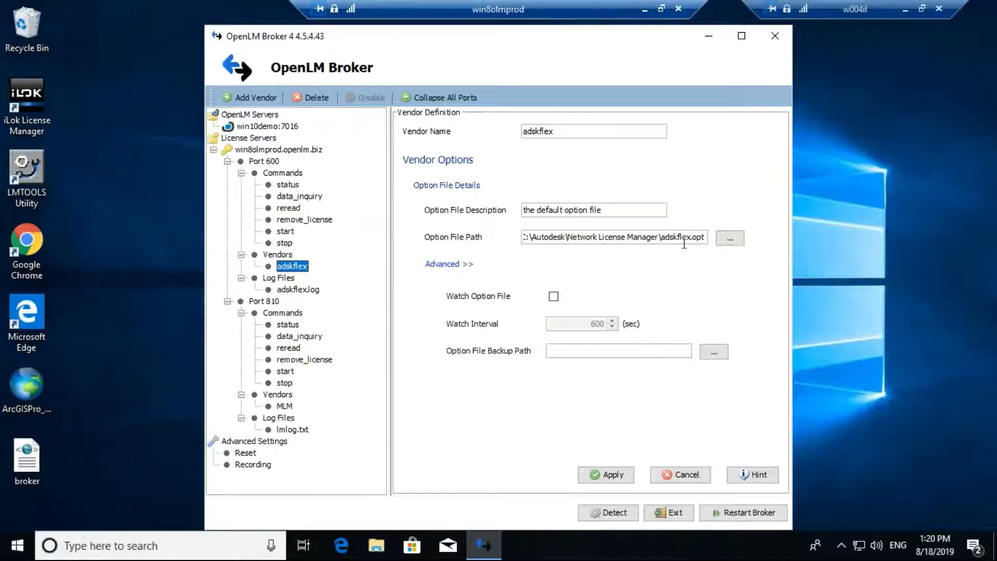
pyautogui.click(289, 290)
pyautogui.moveTo(690, 185); pyautogui.dragTo(449, 188)
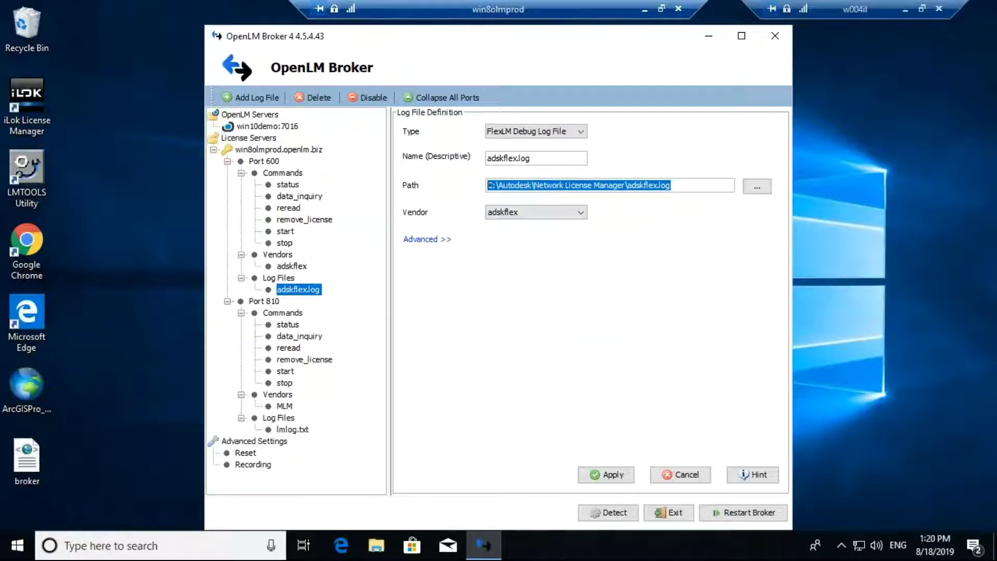
pyautogui.click(483, 190)
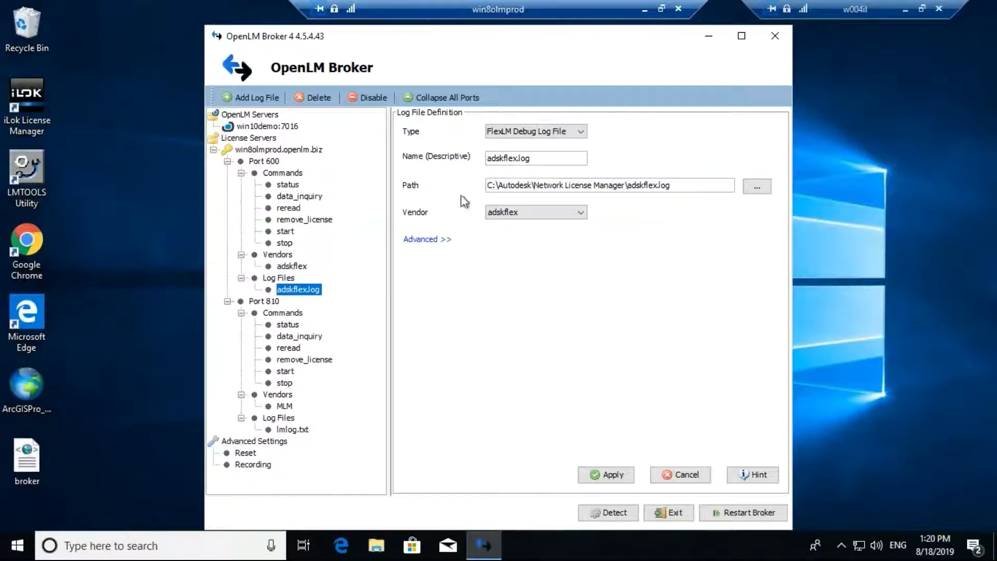
pyautogui.click(263, 278)
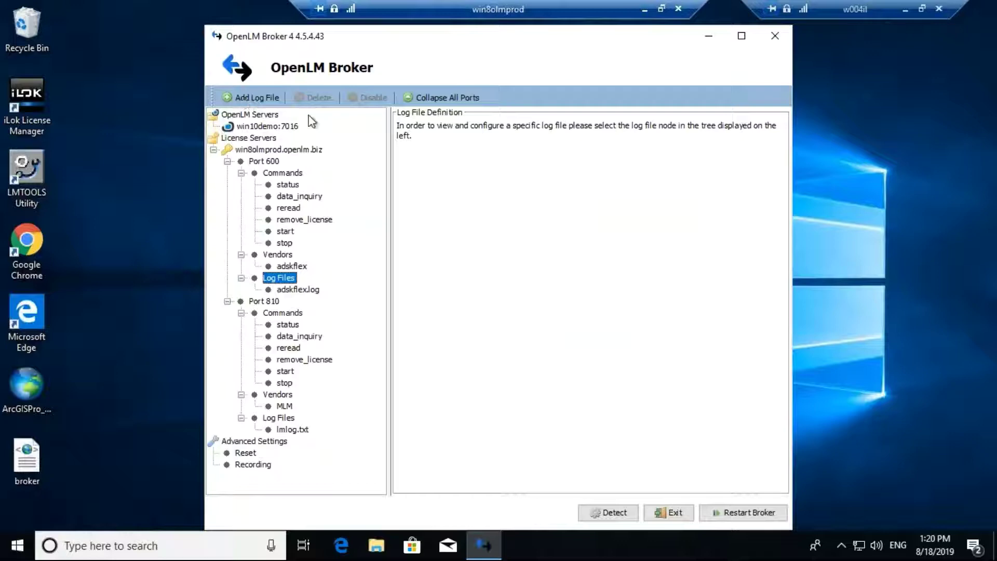
pyautogui.click(277, 256)
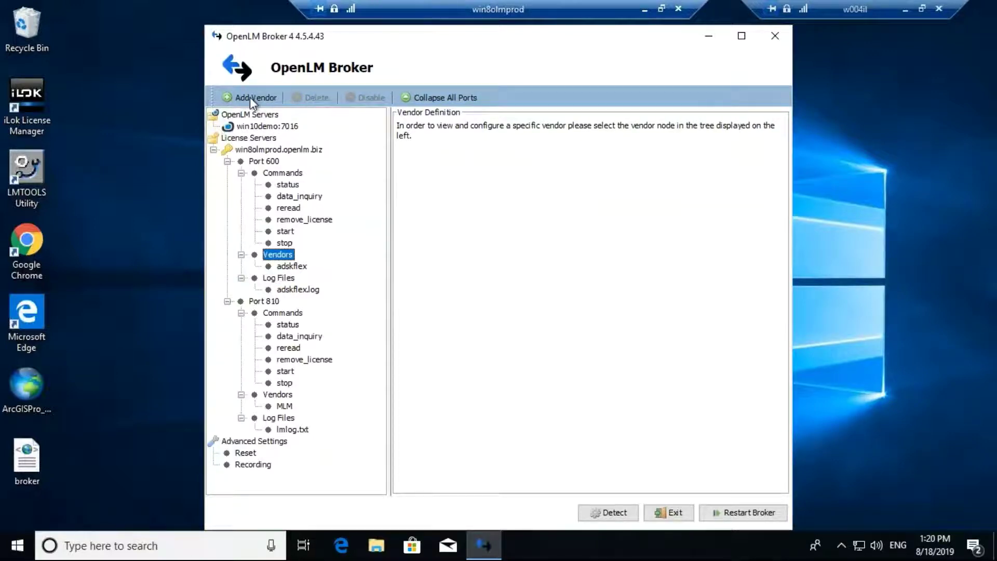
# Recheck port 600's license file path, restart the Broker service and dismiss the restart message.
pyautogui.click(262, 162)
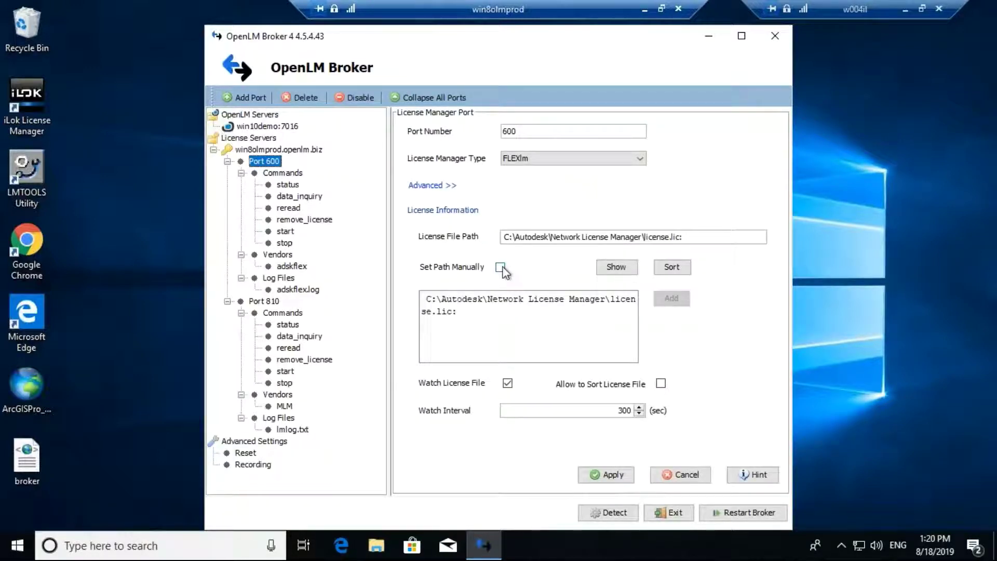
pyautogui.moveTo(422, 295); pyautogui.dragTo(499, 314)
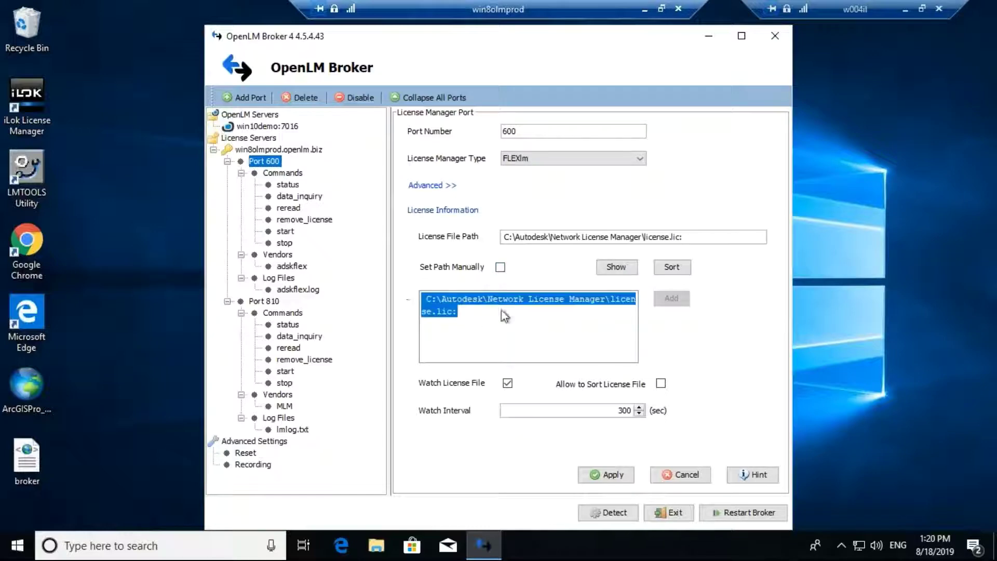
pyautogui.click(471, 322)
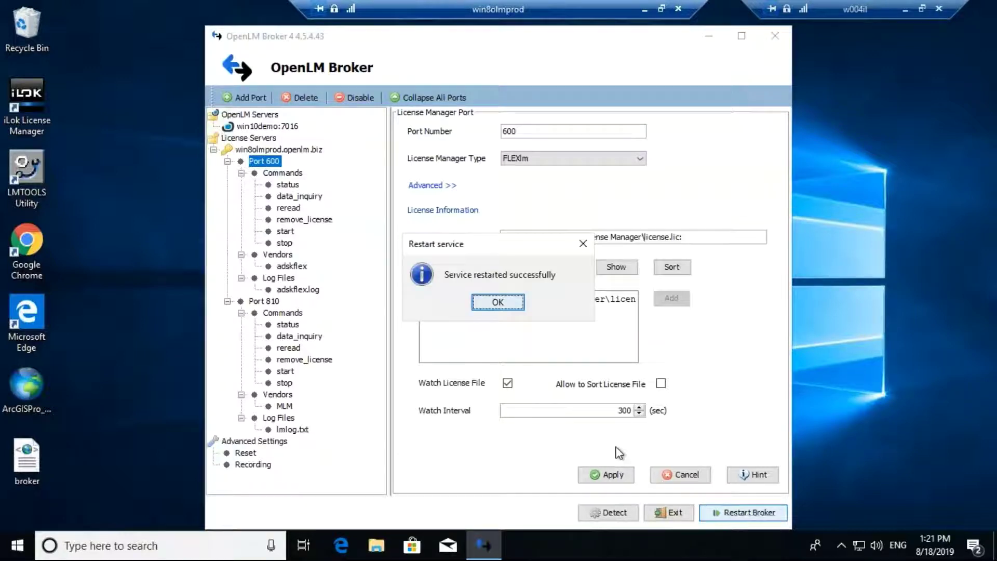
pyautogui.click(475, 305)
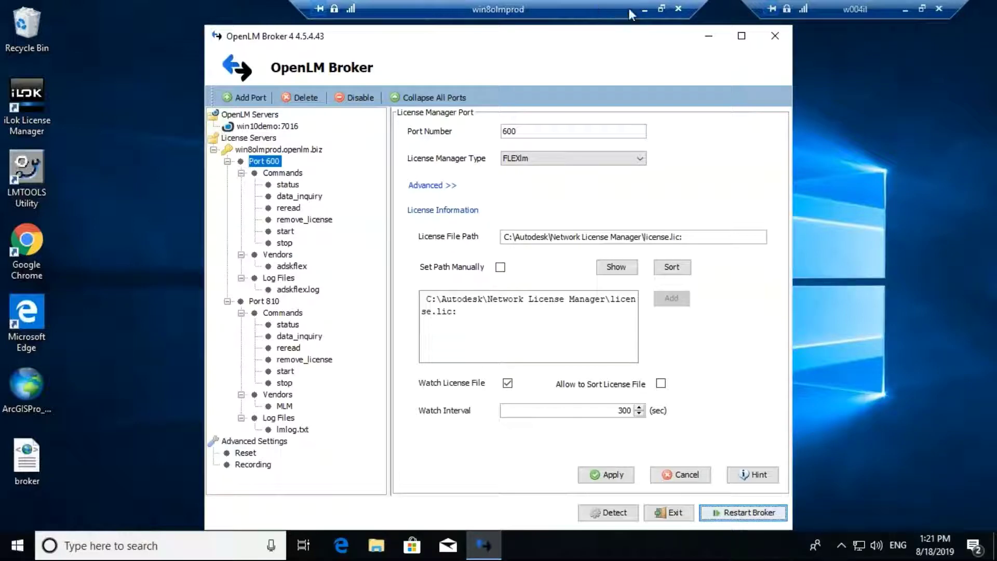
# Minimize the win8olmprod session and switch to the win10demo remote desktop.
pyautogui.click(644, 10)
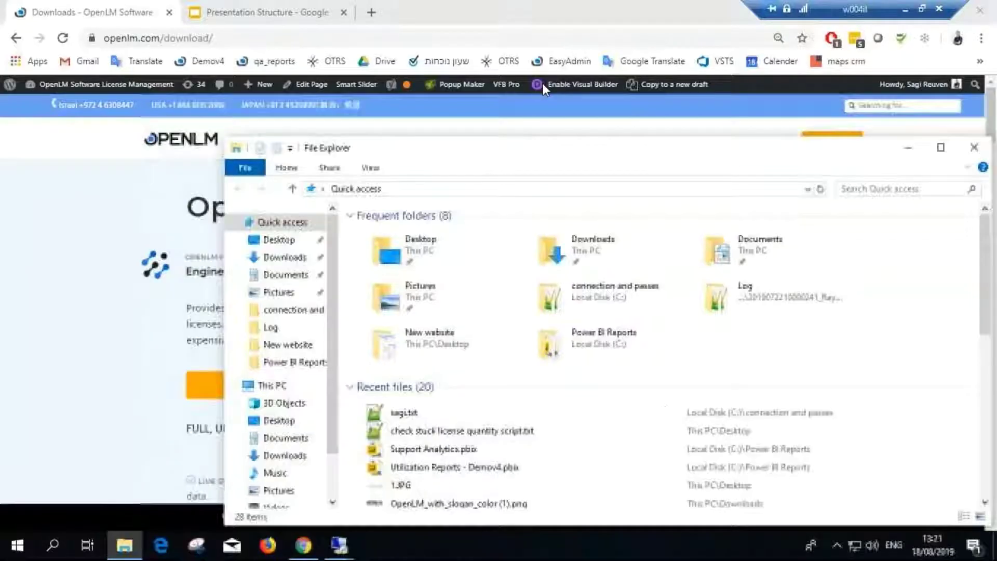
pyautogui.moveTo(343, 551)
pyautogui.click(270, 478)
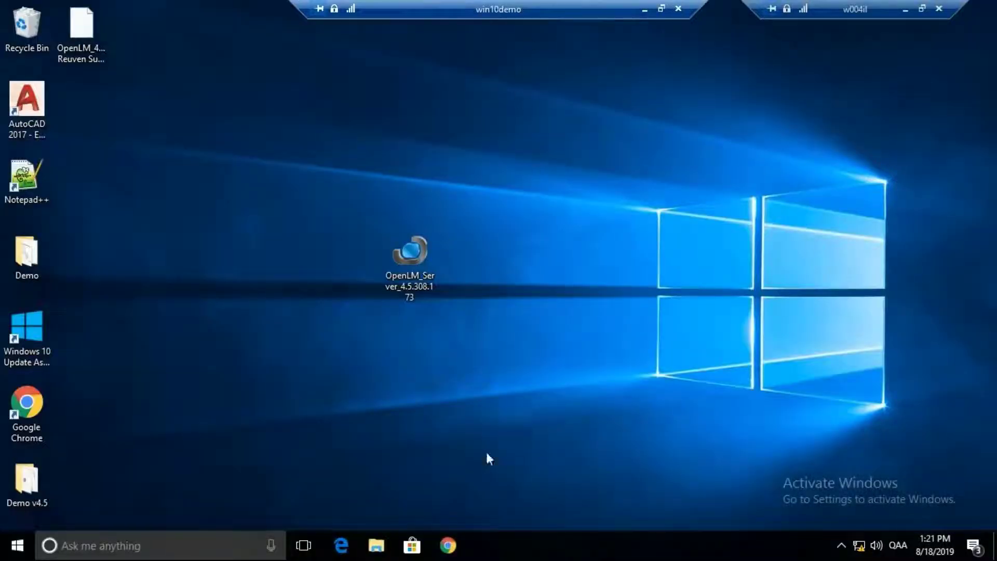
# Launch the OpenLM EasyAdmin User Interface from the OpenLM program group on win10demo.
pyautogui.click(13, 553)
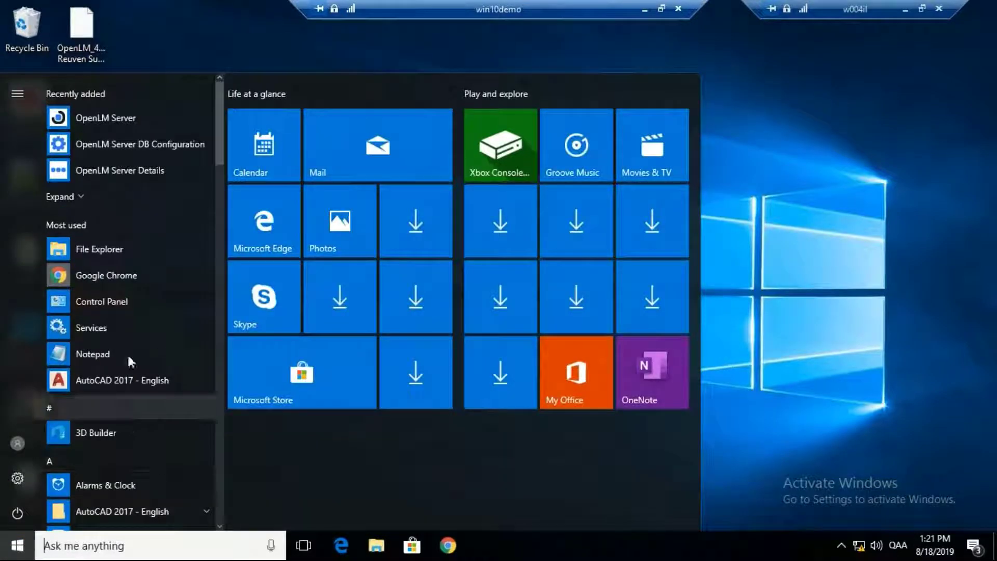
pyautogui.scroll(-5, 133, 321)
pyautogui.scroll(4, 134, 331)
pyautogui.scroll(-5, 134, 331)
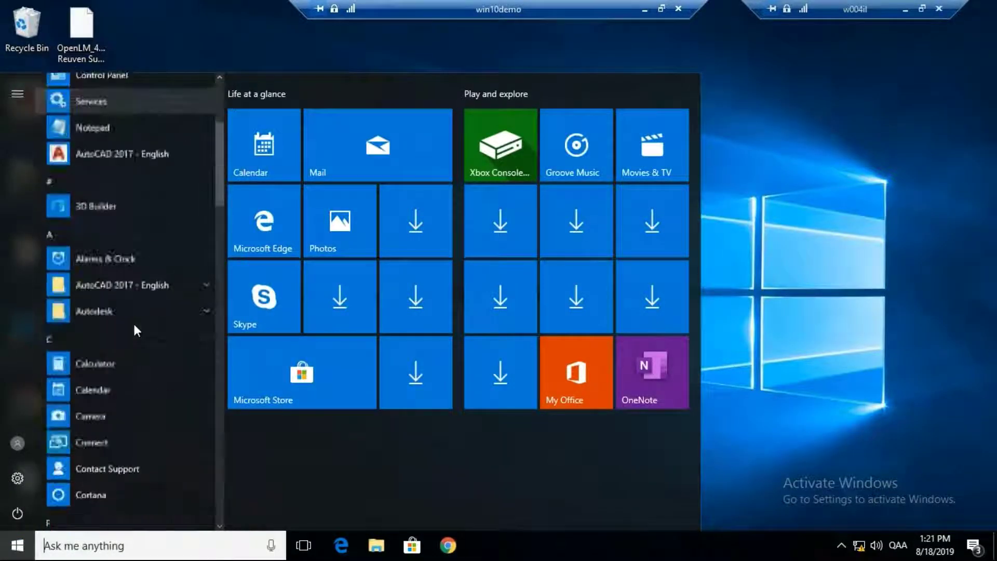
pyautogui.scroll(-6, 136, 326)
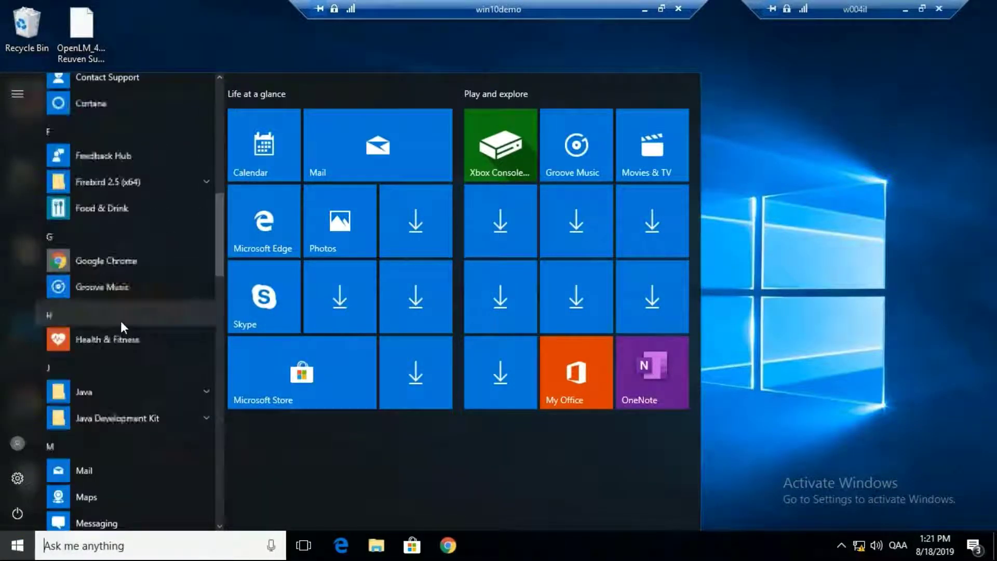
pyautogui.scroll(-5, 123, 346)
pyautogui.click(107, 408)
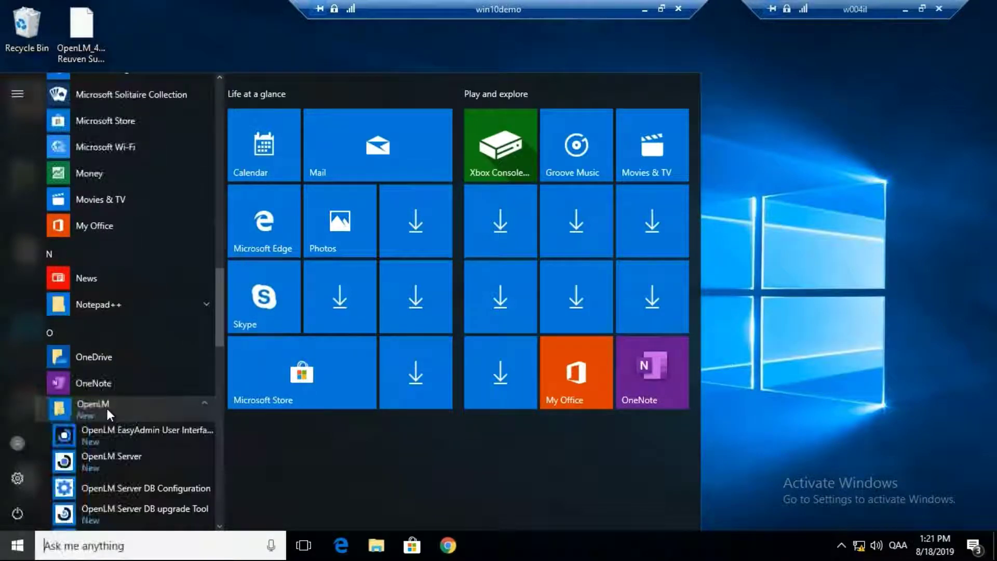
pyautogui.scroll(-4, 114, 407)
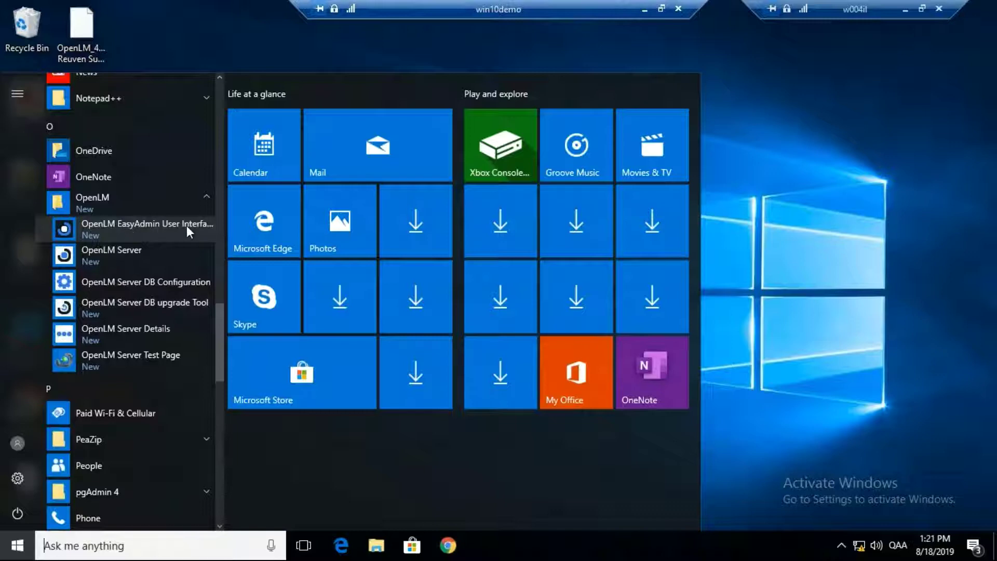
pyautogui.click(173, 225)
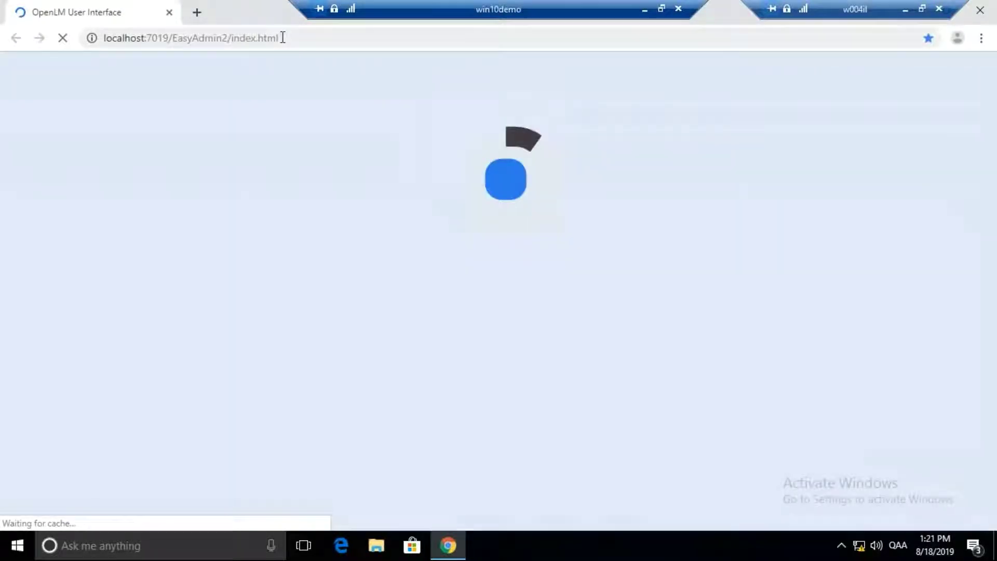
# Check the host name in the EasyAdmin address and close the Alerts and Feature Usage Status windows.
pyautogui.click(160, 38)
pyautogui.click(118, 38)
pyautogui.doubleClick(119, 38)
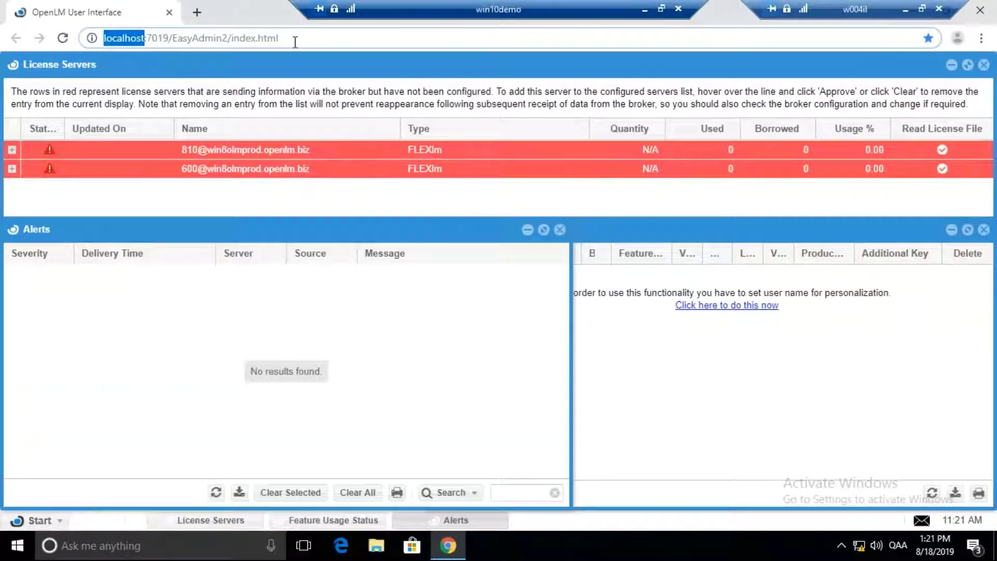
pyautogui.click(561, 230)
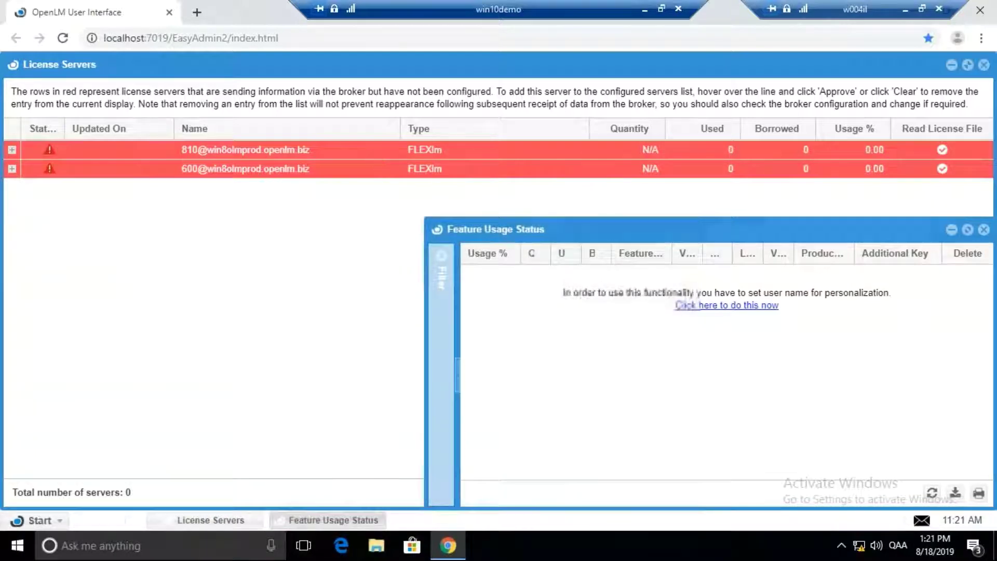
pyautogui.moveTo(213, 148)
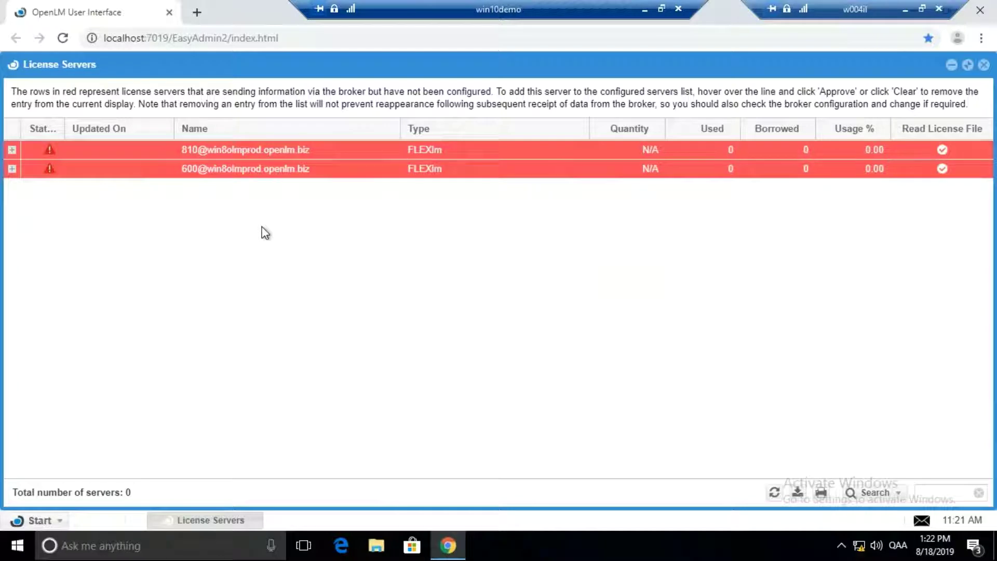
pyautogui.moveTo(320, 155)
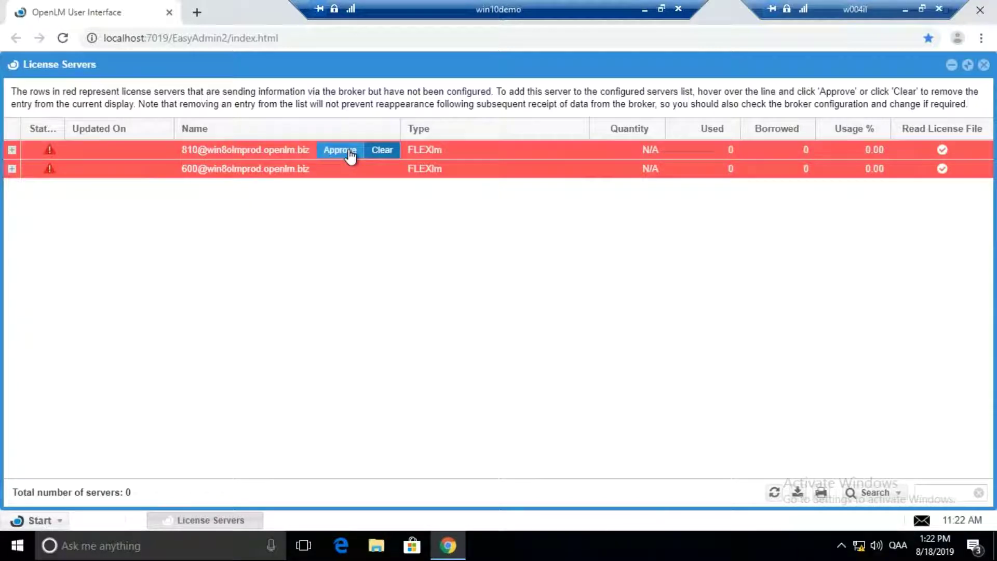
pyautogui.click(350, 155)
pyautogui.moveTo(533, 298); pyautogui.dragTo(370, 288)
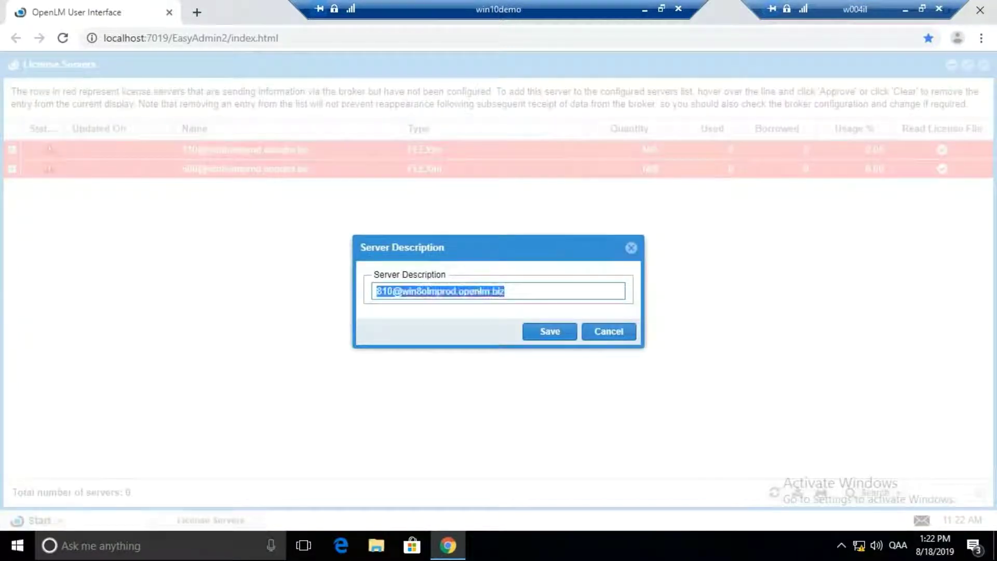
pyautogui.write('Matlab')
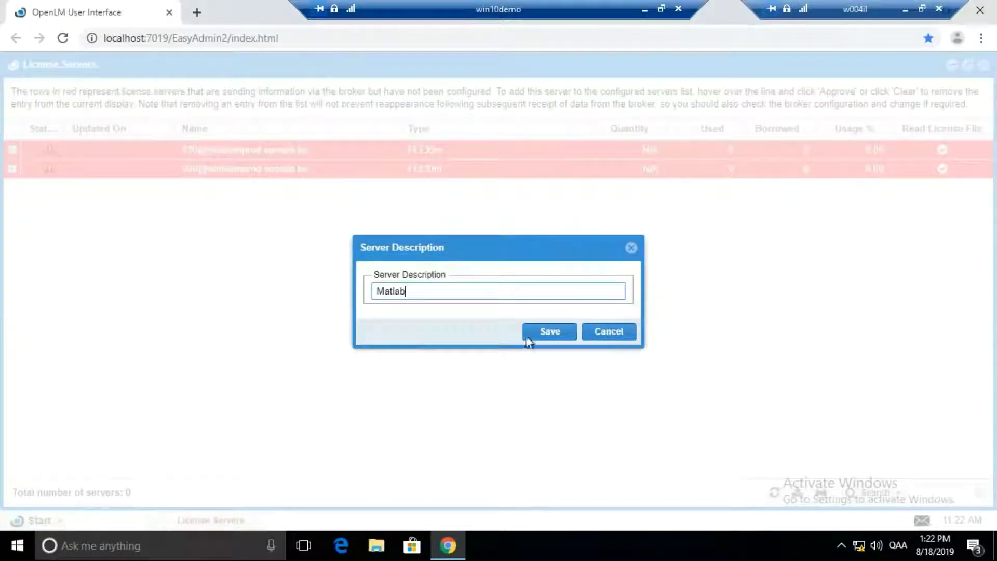
pyautogui.click(555, 335)
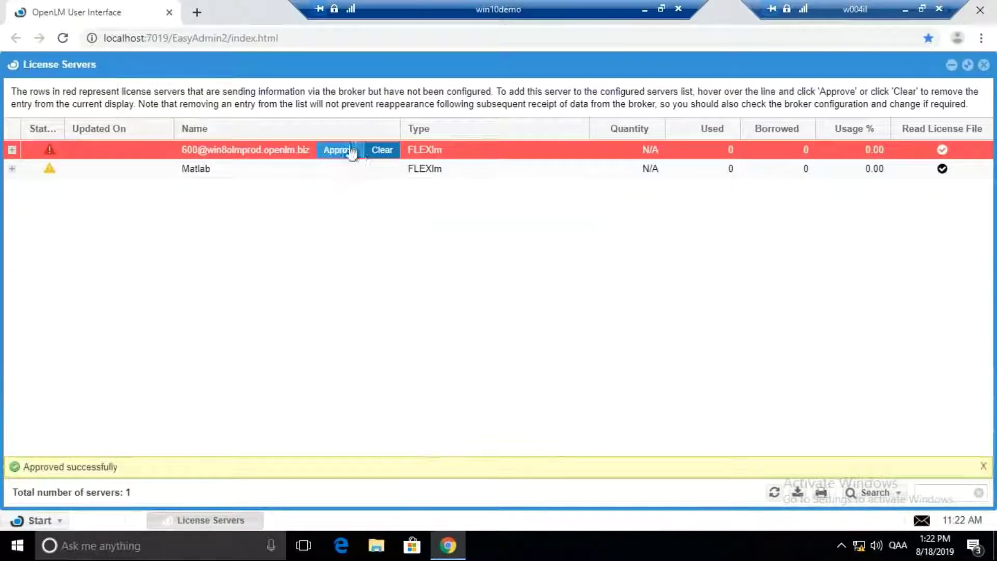
pyautogui.click(348, 153)
pyautogui.moveTo(534, 292); pyautogui.dragTo(348, 288)
pyautogui.write('Autodesk')
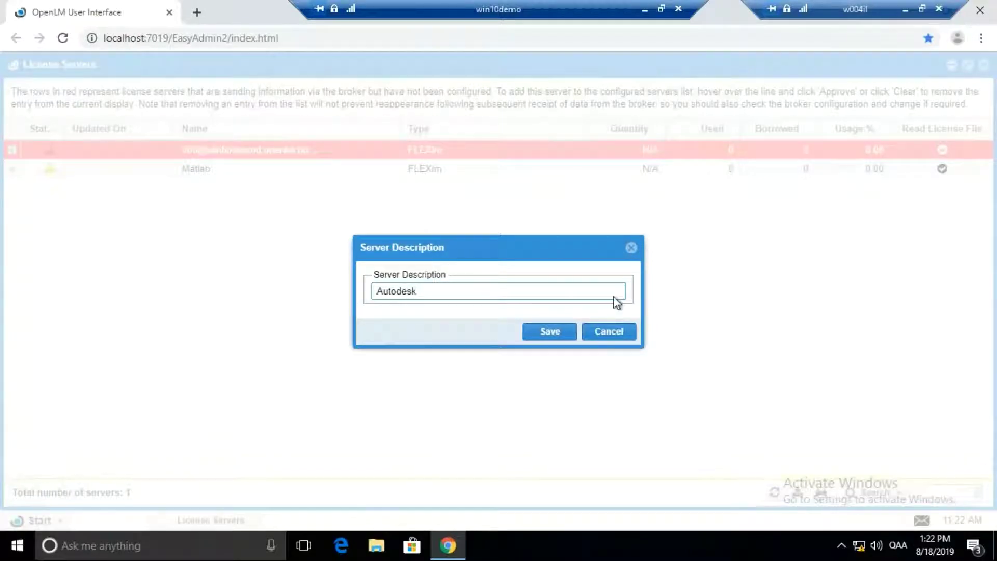
pyautogui.click(537, 336)
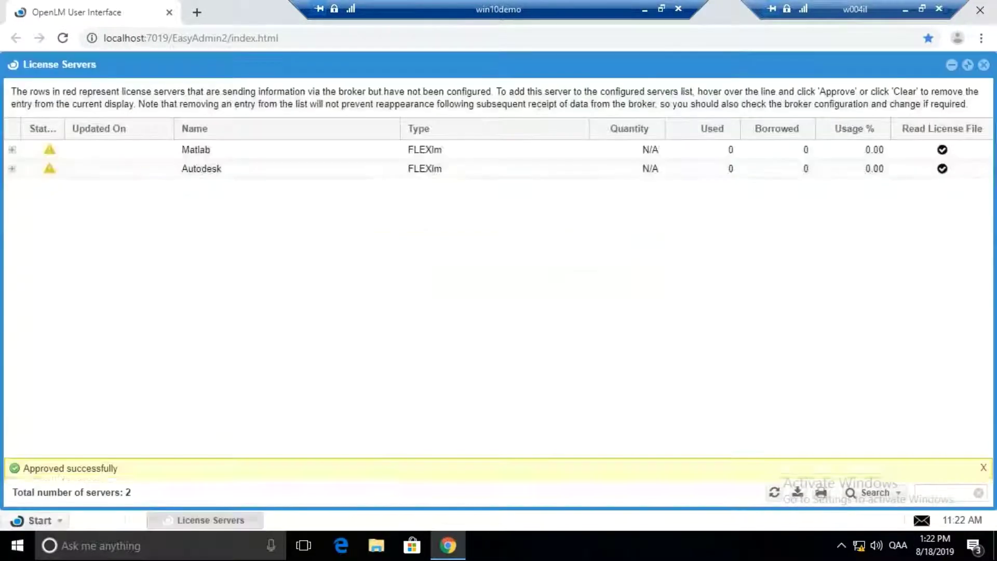
# Refresh the License Servers list and expand the Matlab and Autodesk entries to check their status and host details.
pyautogui.click(774, 492)
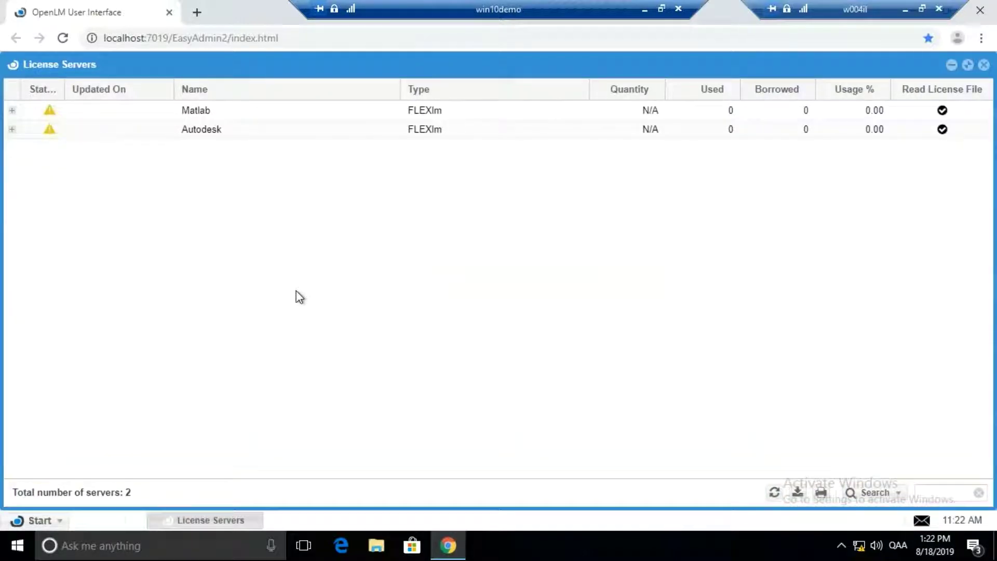
pyautogui.moveTo(50, 112)
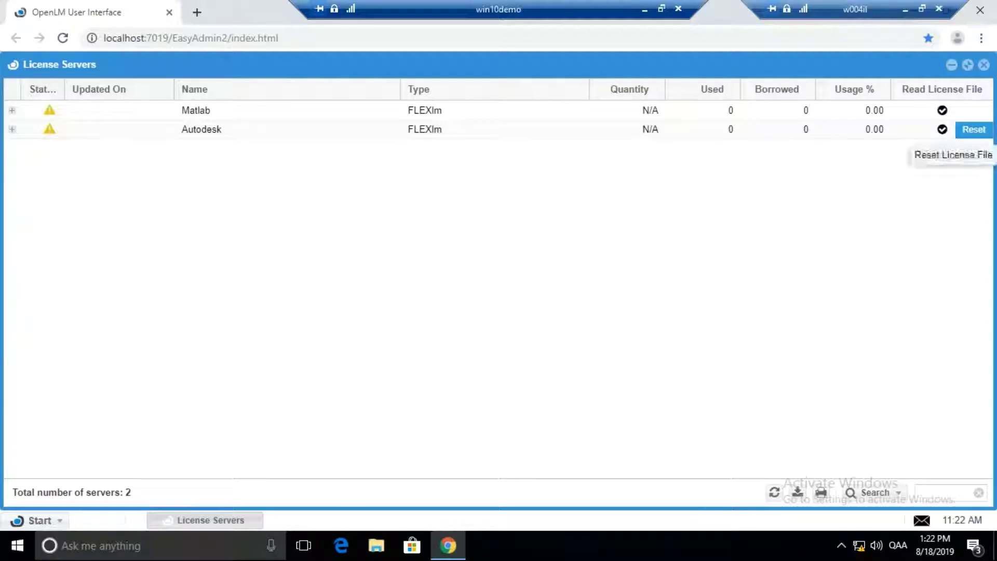
pyautogui.click(973, 129)
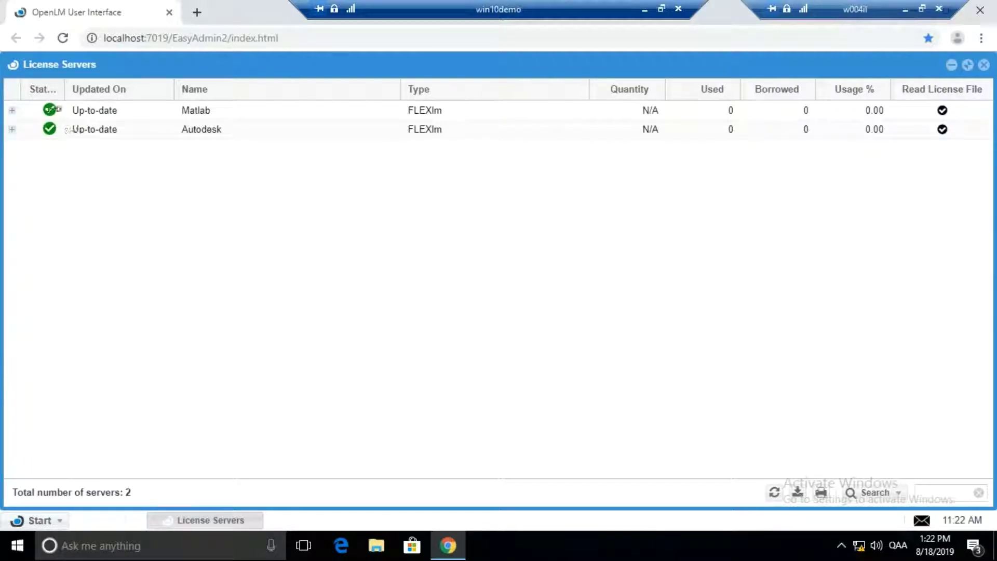
pyautogui.click(12, 110)
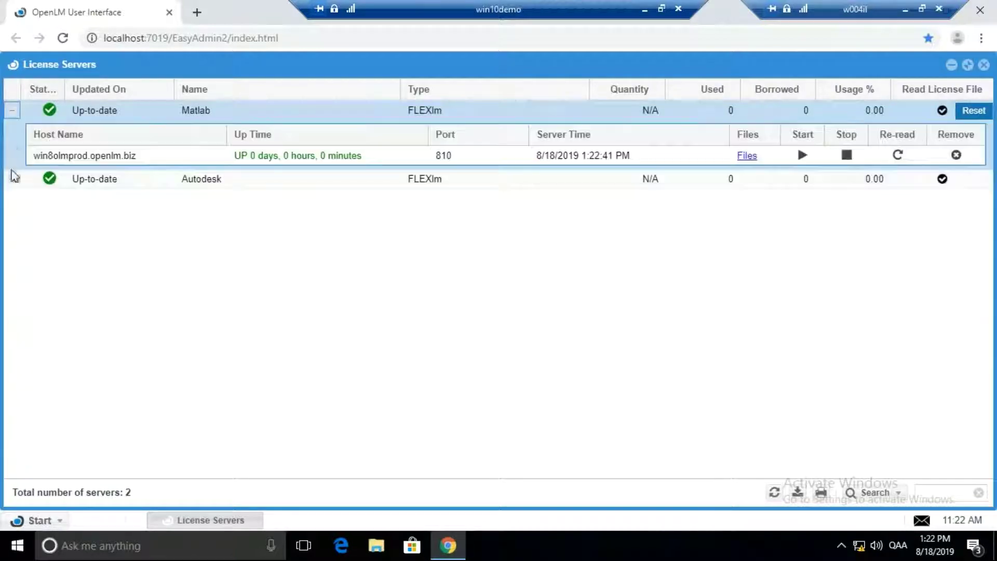
pyautogui.click(12, 178)
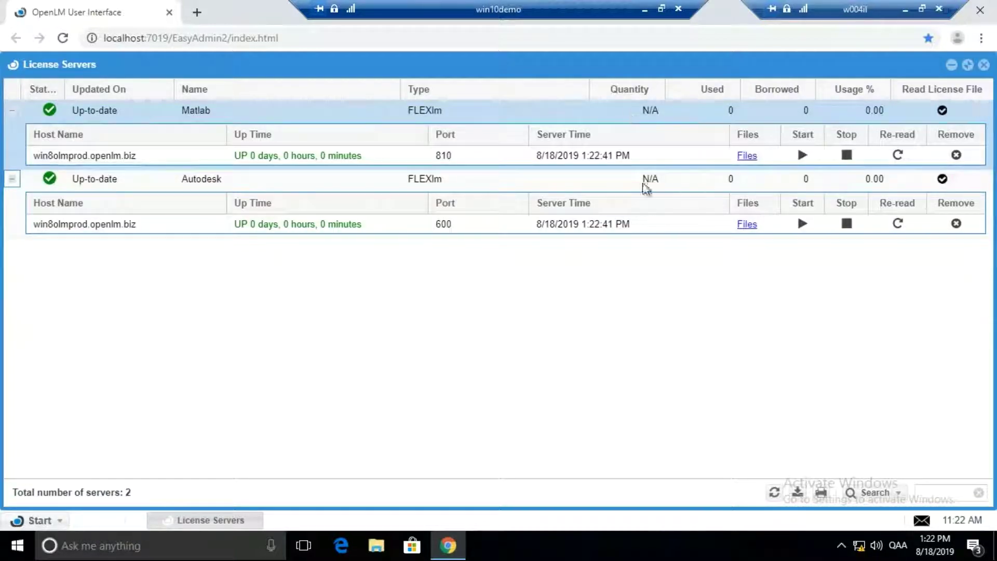
pyautogui.moveTo(646, 188)
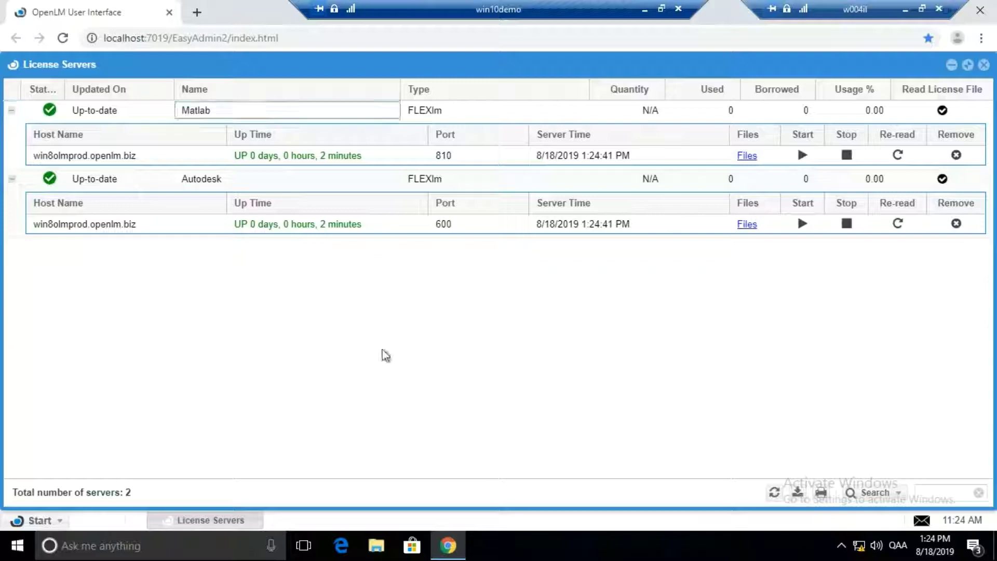
# Launch the OpenLM Server configuration tool from the OpenLM program group on win10demo.
pyautogui.click(16, 545)
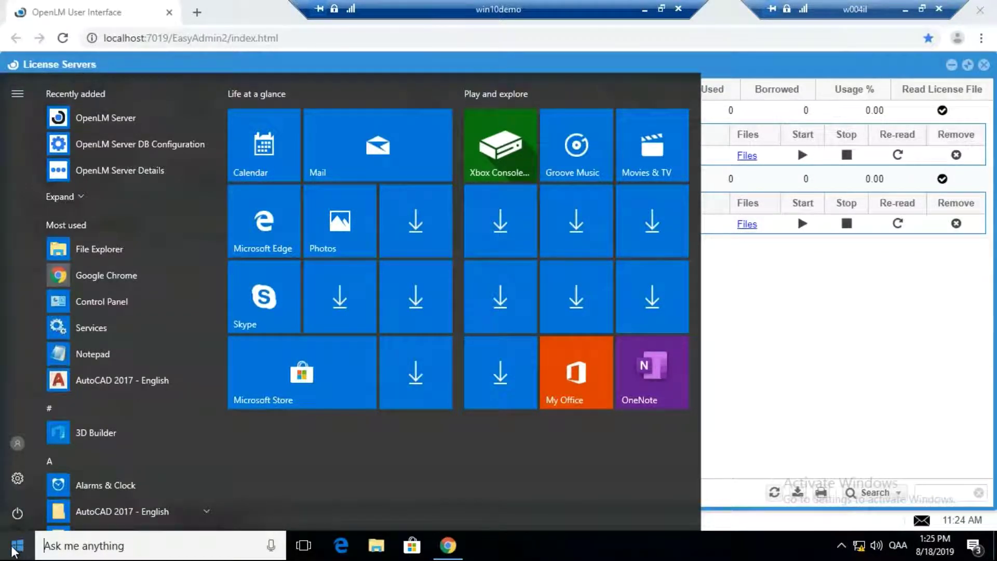
pyautogui.scroll(-10, 130, 358)
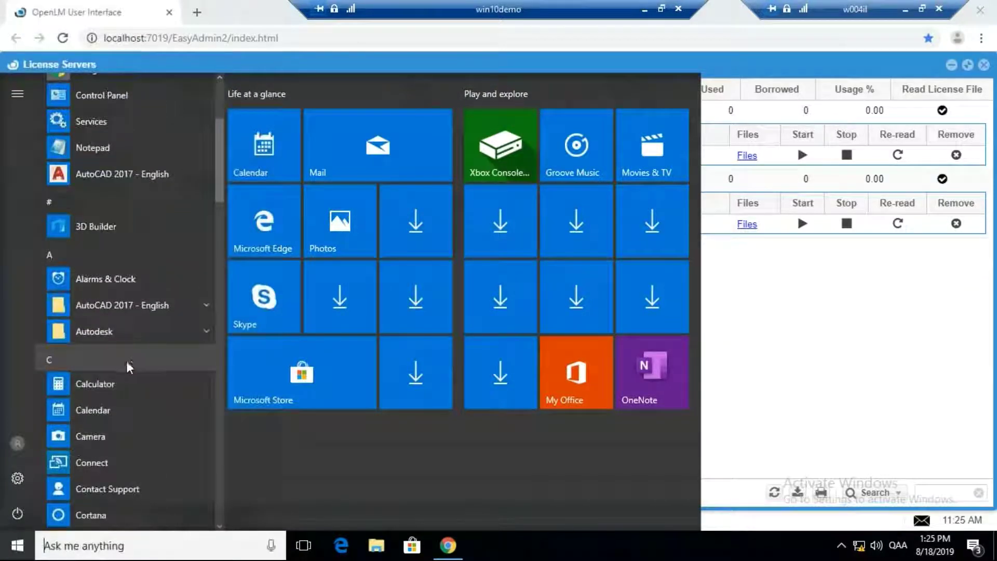
pyautogui.scroll(-10, 128, 358)
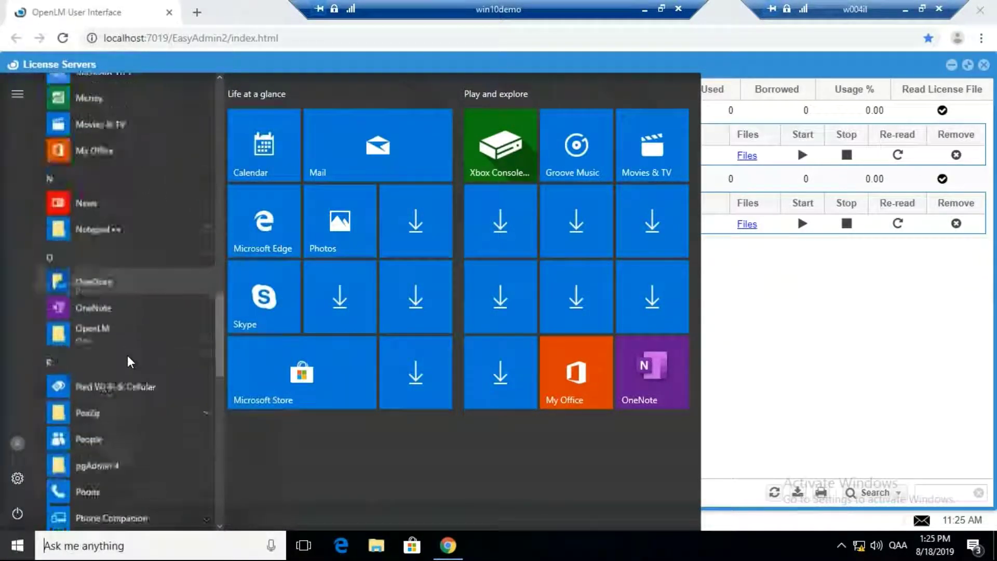
pyautogui.scroll(3, 127, 350)
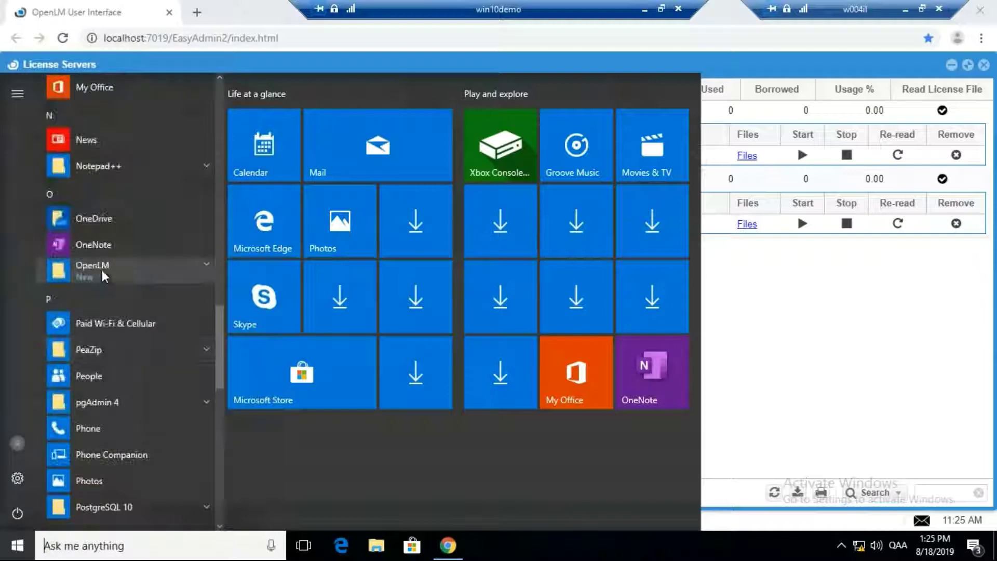
pyautogui.click(102, 269)
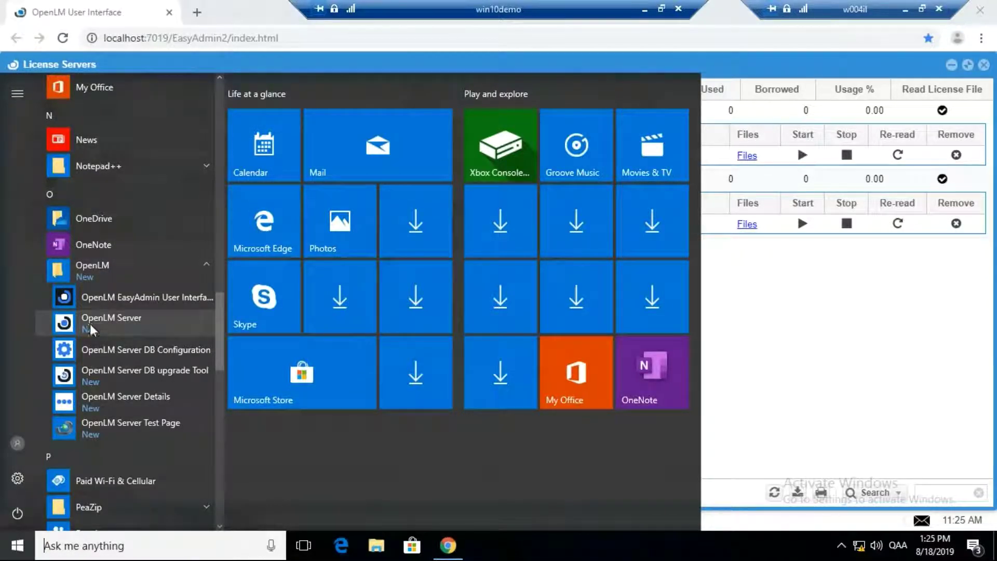
pyautogui.click(122, 321)
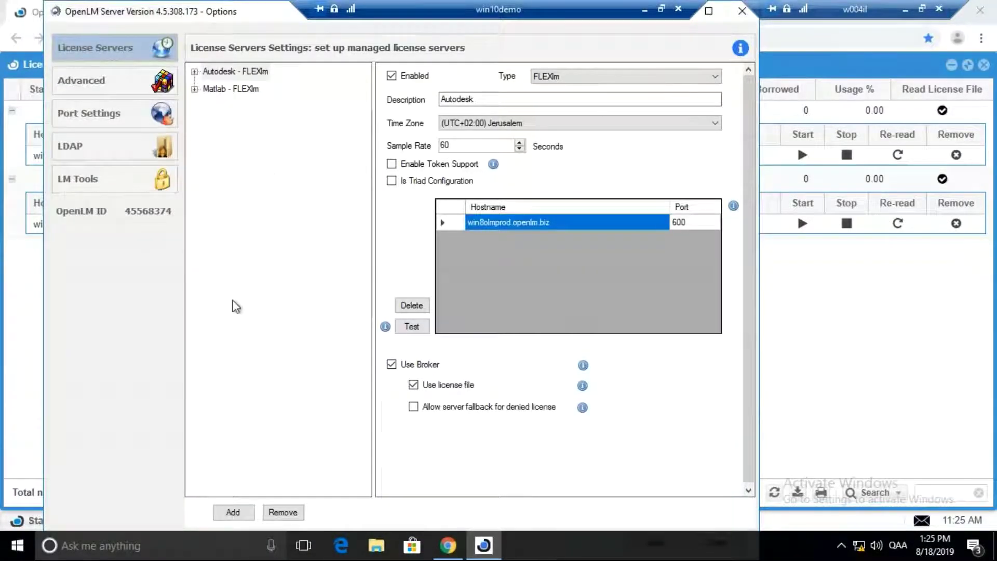
# Add a new managed license server with the description "HASP - Gemalto".
pyautogui.click(231, 511)
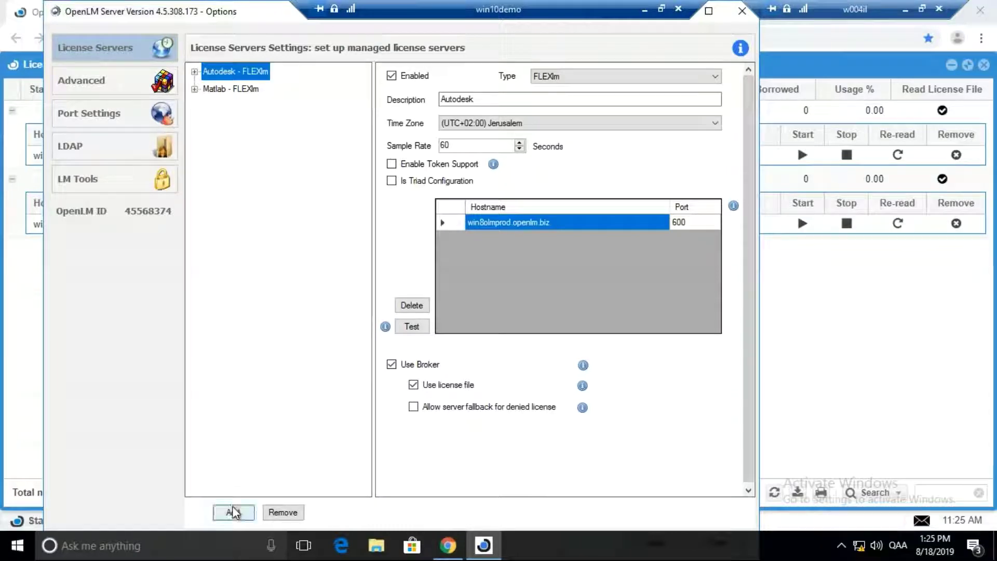
pyautogui.click(530, 98)
pyautogui.hotkey('ctrl', 'a')
pyautogui.press('BackSpace')
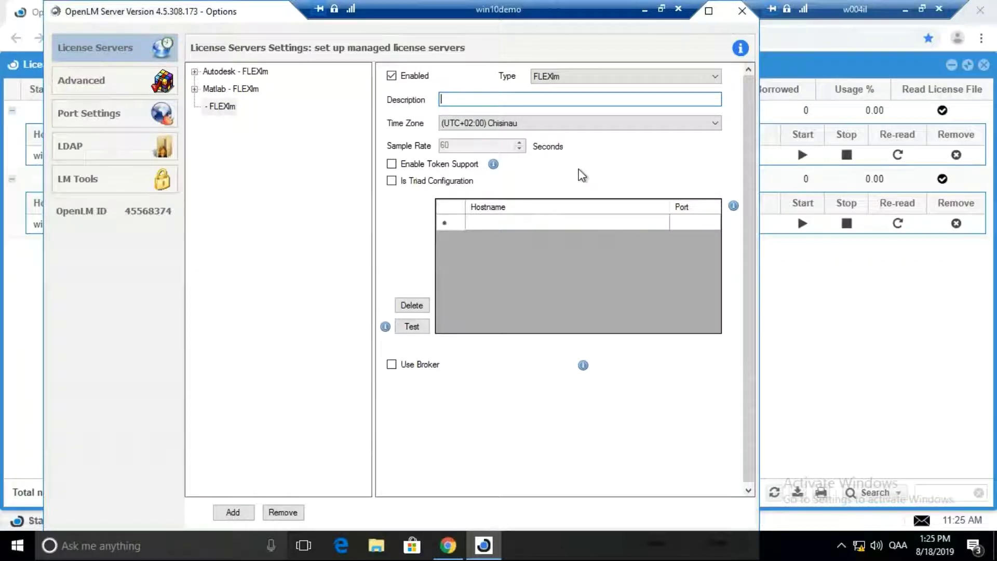
pyautogui.write('HS')
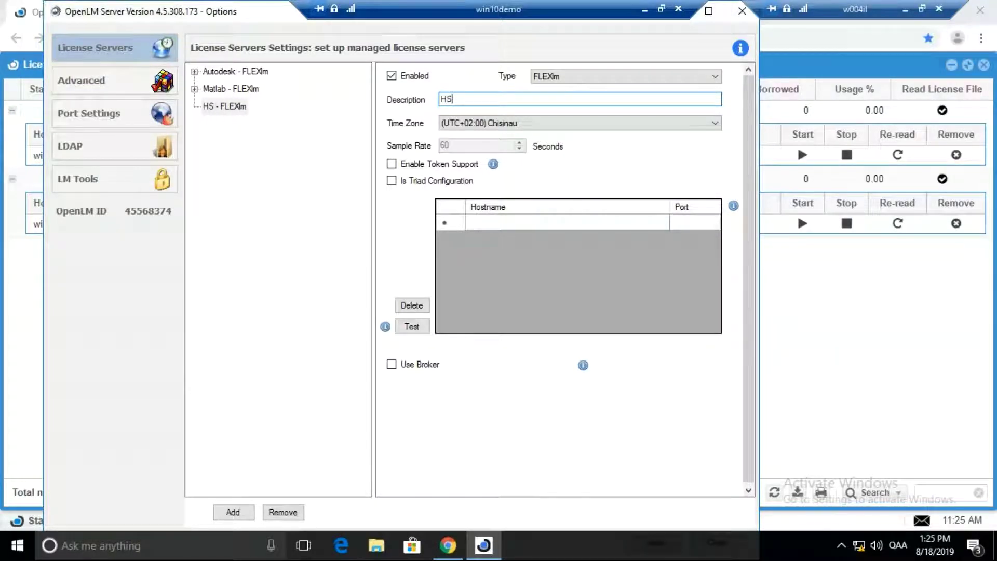
pyautogui.press('BackSpace')
pyautogui.write('ASP')
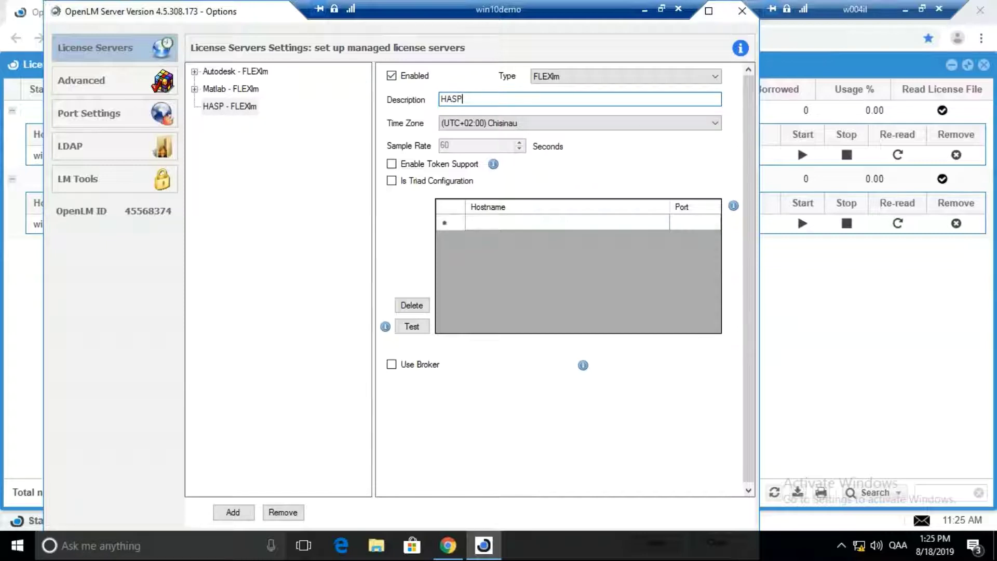
pyautogui.write(' - Gemalto')
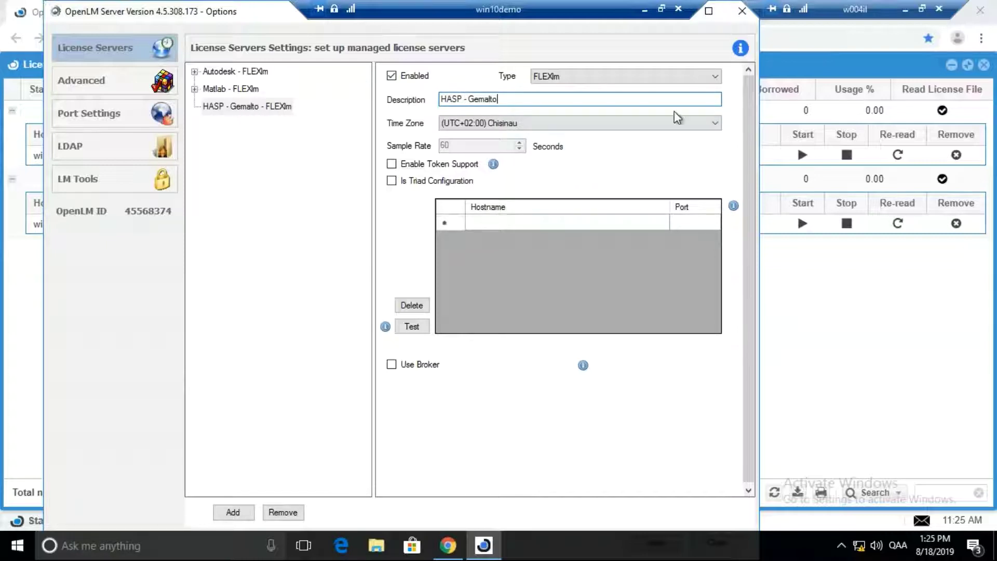
# Set the new license server's type to HASP and its time zone to (UTC+02:00) Jerusalem.
pyautogui.click(620, 77)
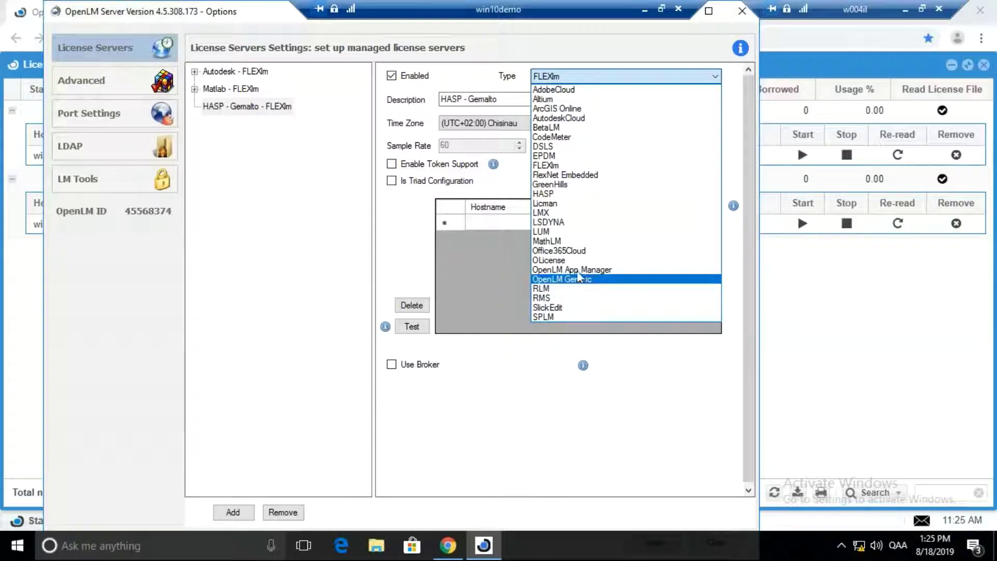
pyautogui.click(568, 194)
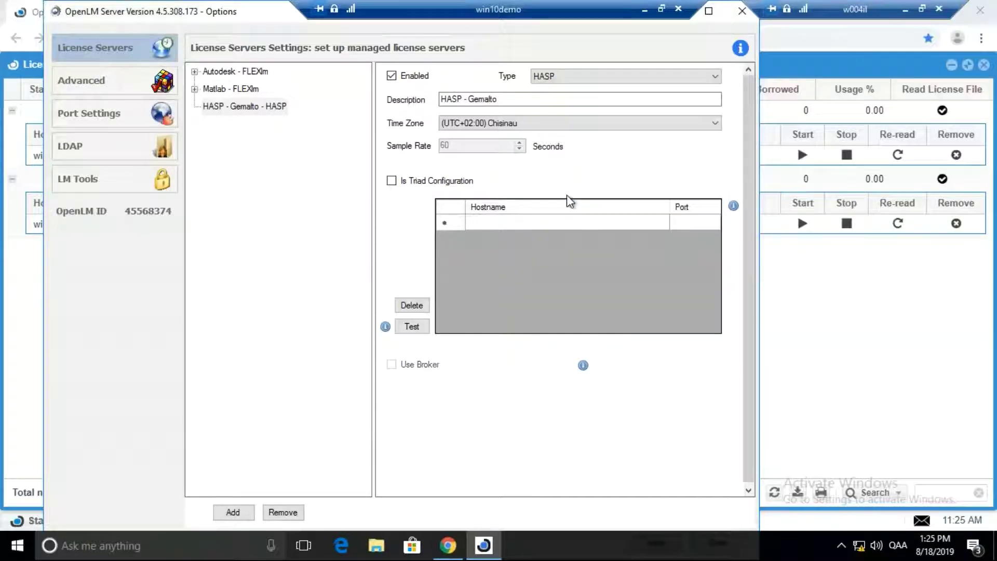
pyautogui.click(488, 123)
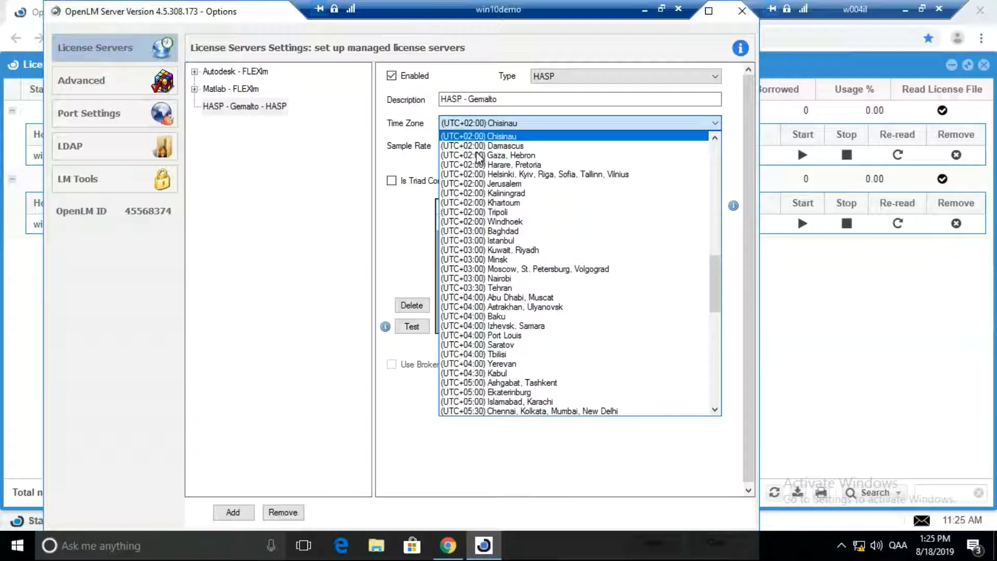
pyautogui.scroll(-1, 478, 156)
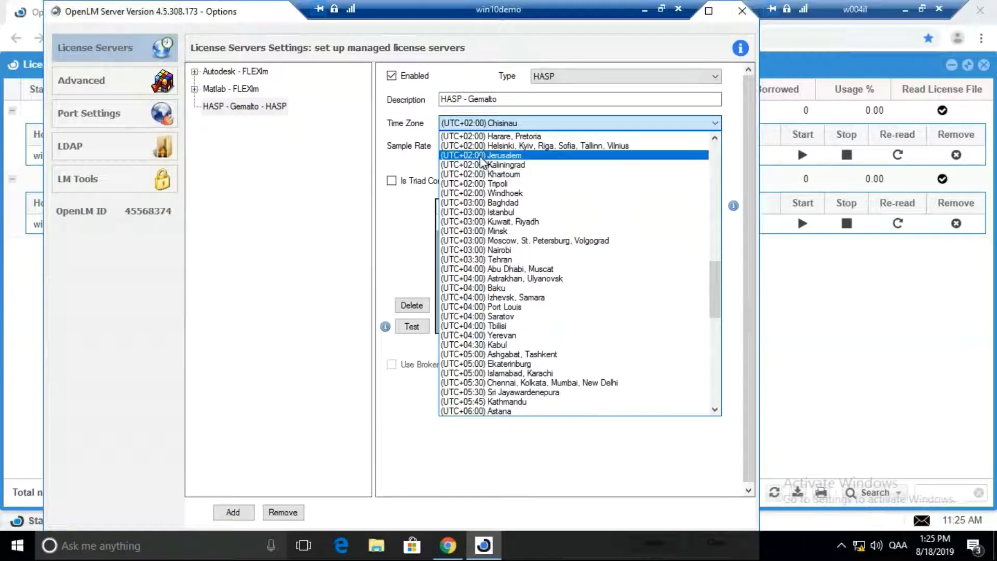
pyautogui.click(480, 156)
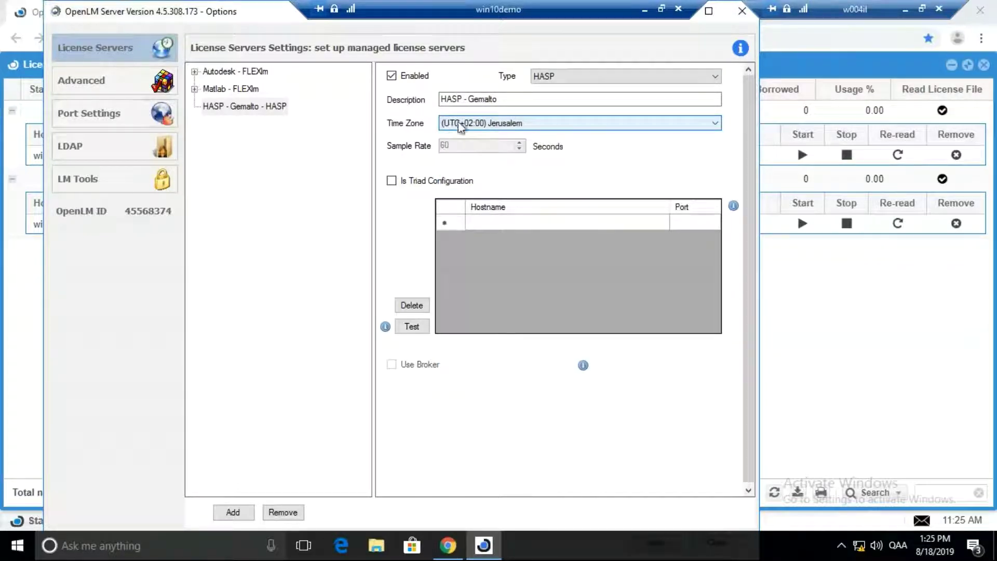
# Enter hostname win10demov4 with port 1942 for the HASP - Gemalto server and apply the configuration.
pyautogui.click(491, 222)
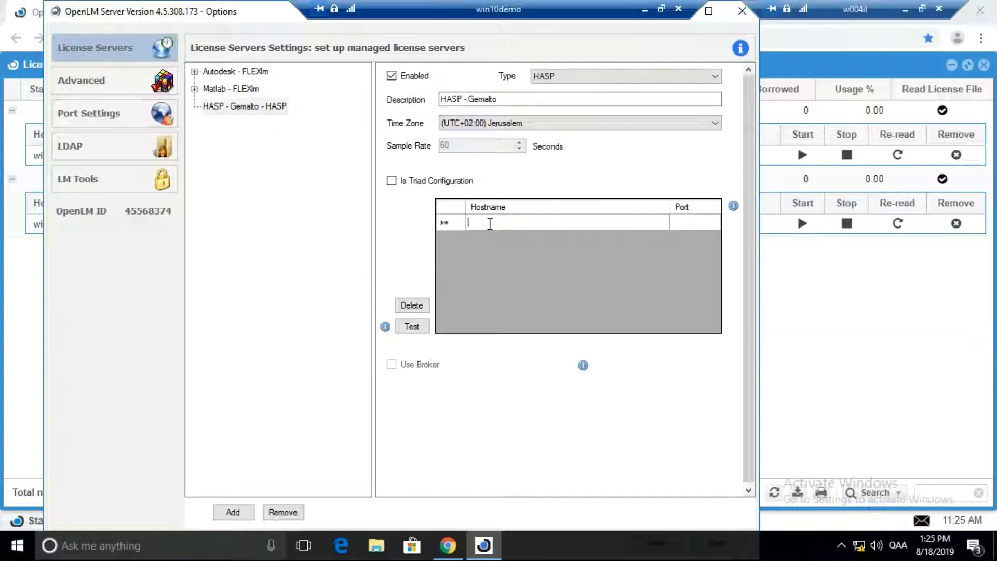
pyautogui.write('win')
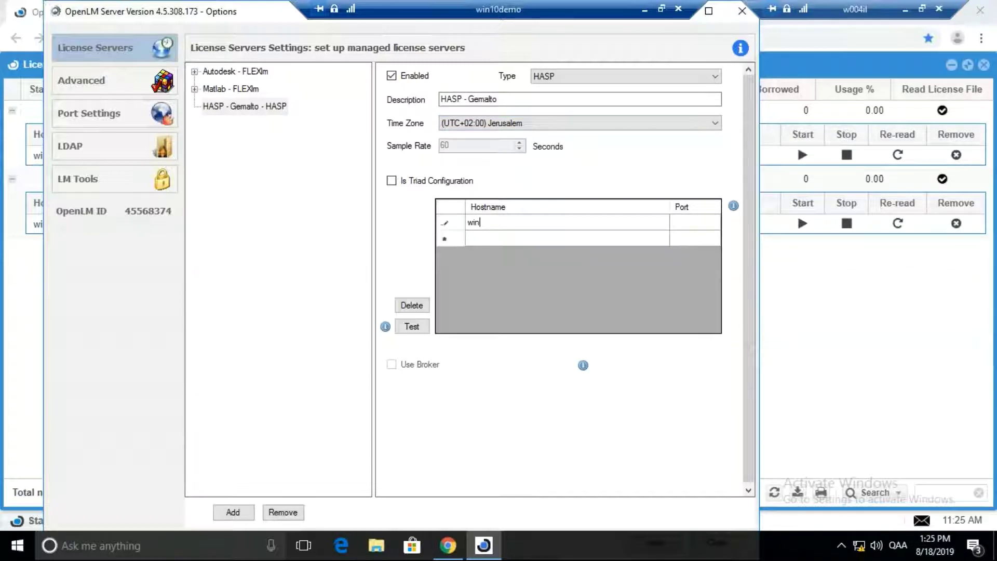
pyautogui.write('10demov4')
pyautogui.click(682, 223)
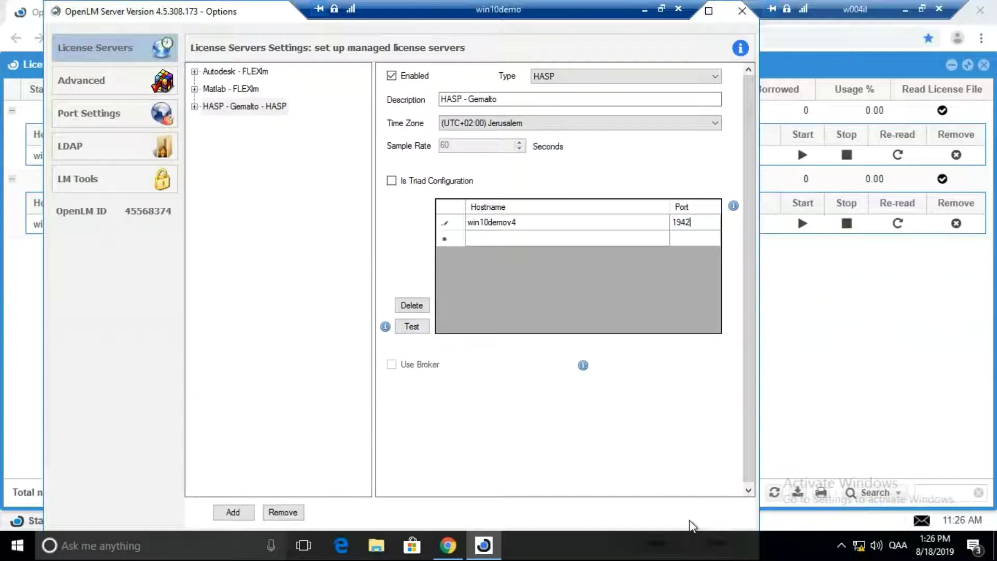
pyautogui.doubleClick(257, 15)
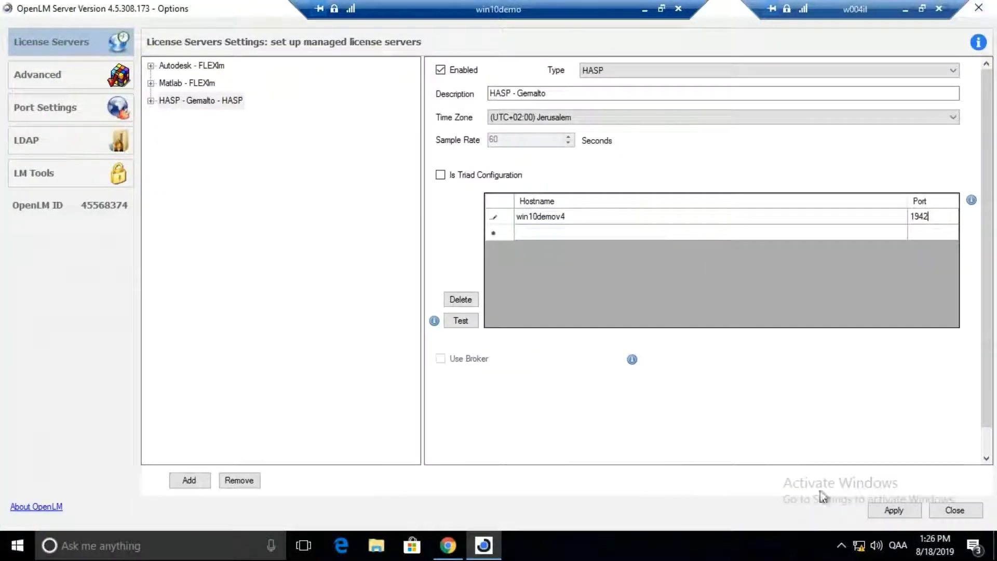
pyautogui.click(883, 510)
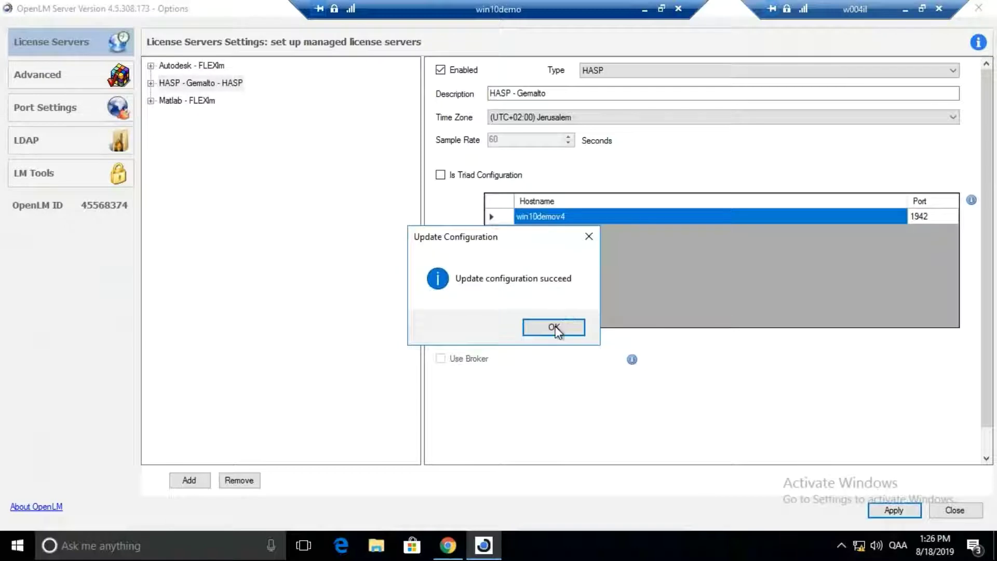
pyautogui.click(554, 327)
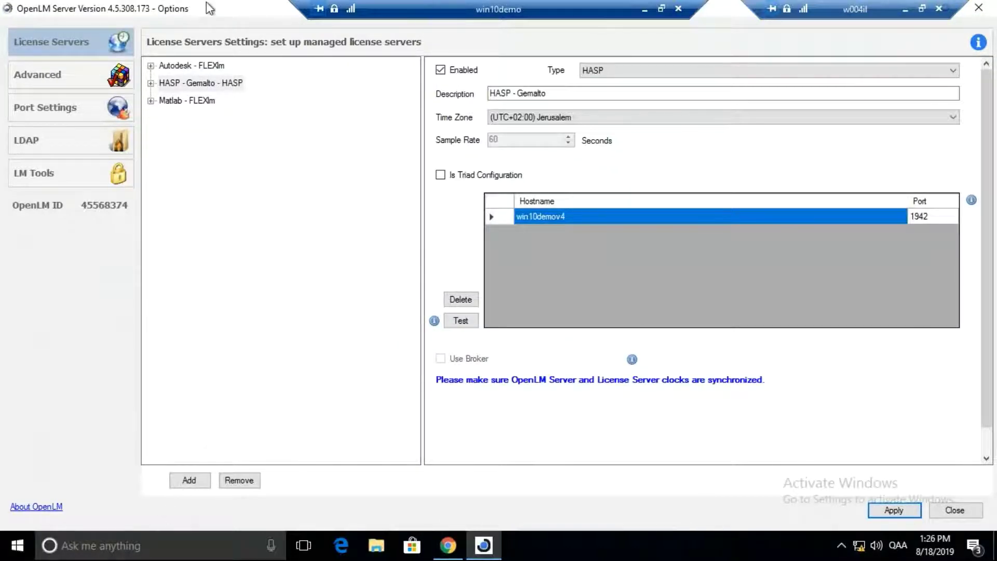
# Return to EasyAdmin, refresh the License Servers list and expand the HASP - Gemalto entry to check its status.
pyautogui.moveTo(209, 8); pyautogui.dragTo(167, 101)
pyautogui.click(118, 14)
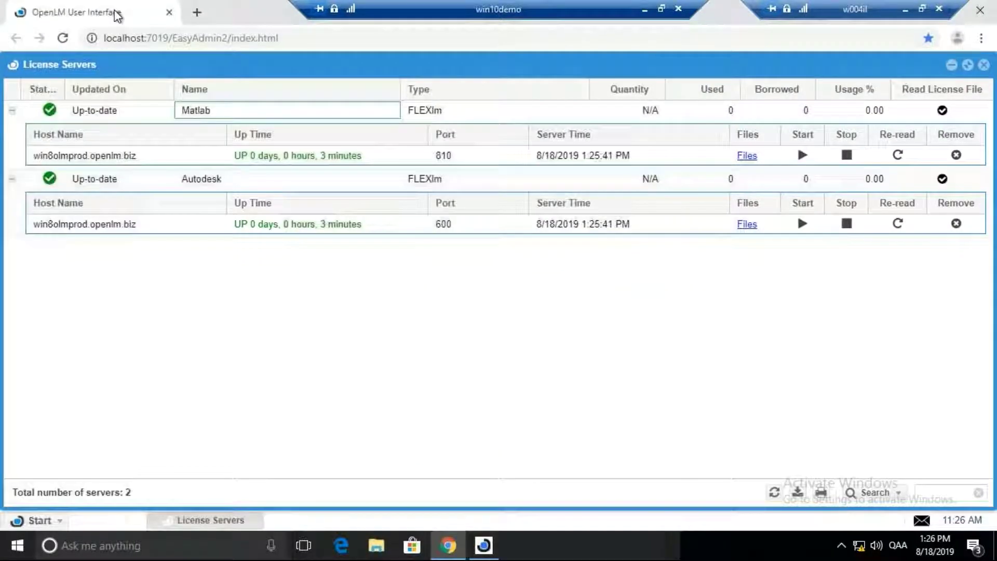
pyautogui.click(767, 491)
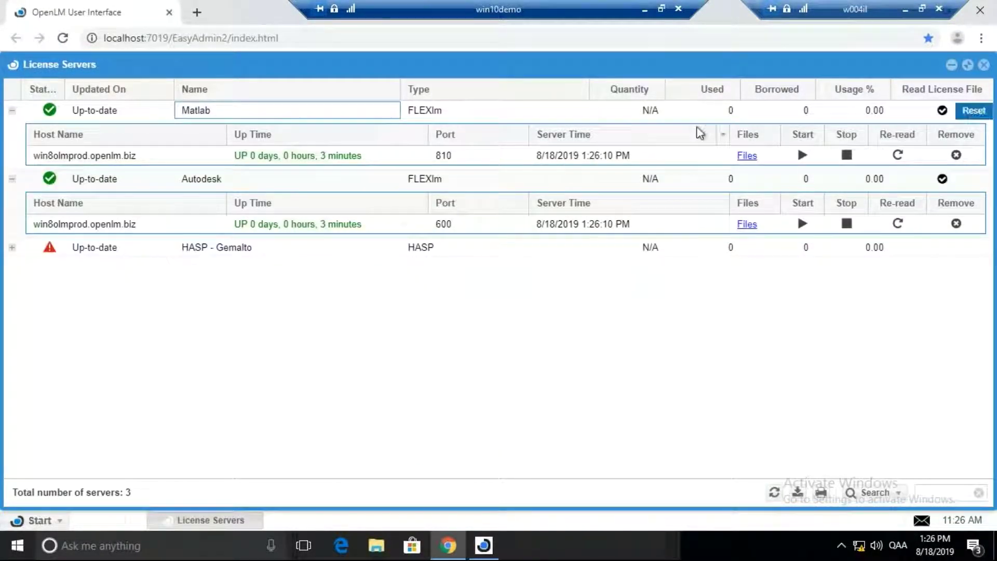
pyautogui.click(13, 248)
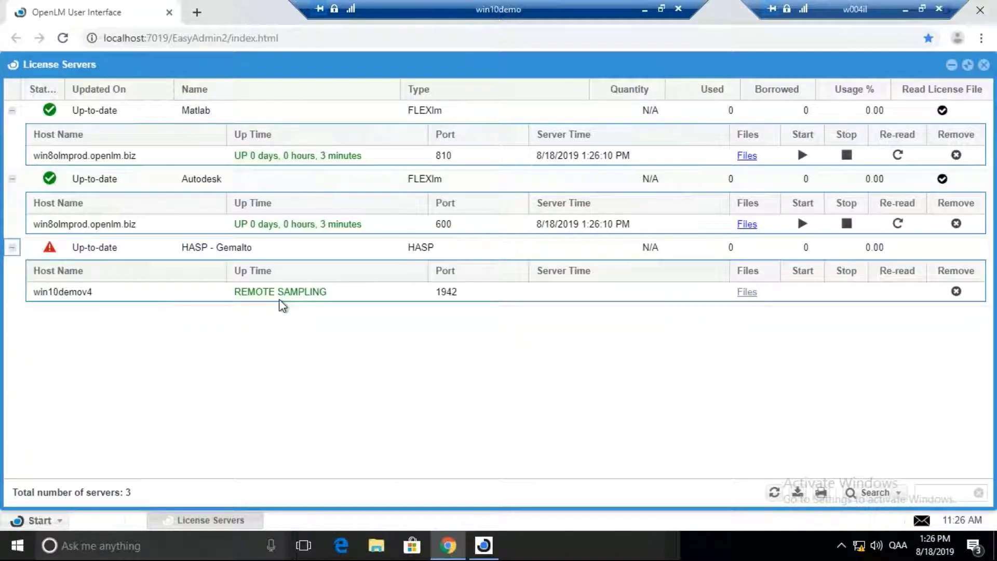